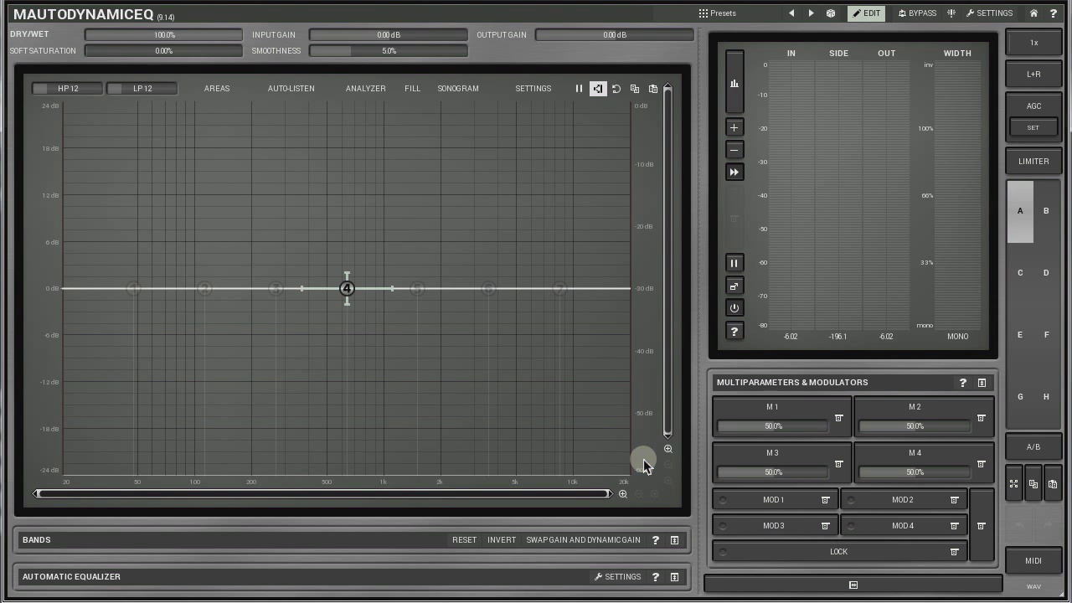
# Step: Open the Modulator 1 editor, which shows the default Sine shape at 0.00% smoothness
pyautogui.click(765, 501)
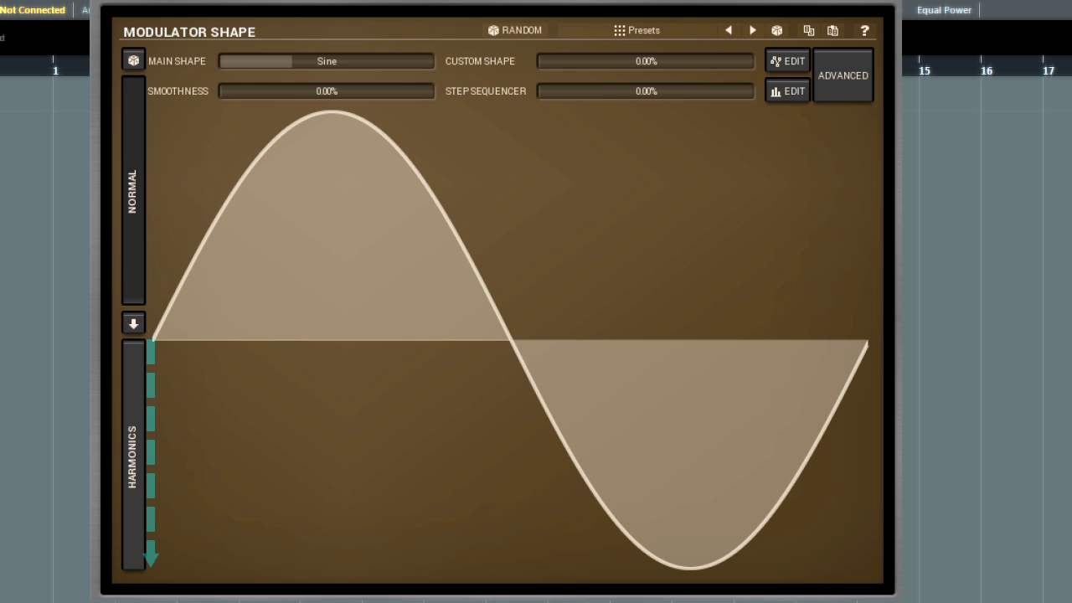
# Step: Audition the Saw, Triangle, Sine and Rectangle preset waveforms for the main shape
pyautogui.click(193, 151)
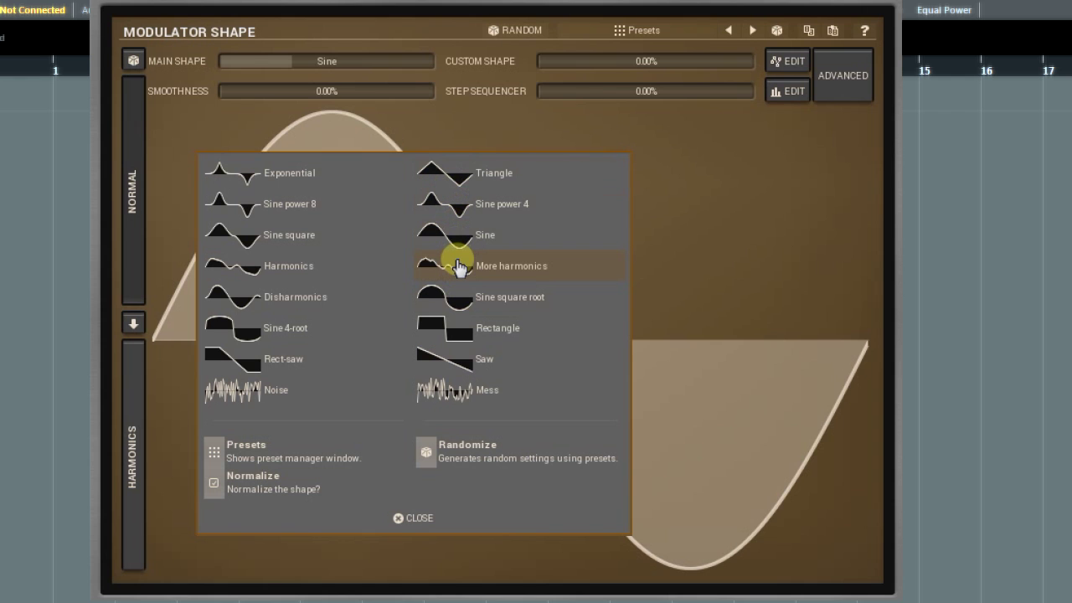
pyautogui.click(462, 367)
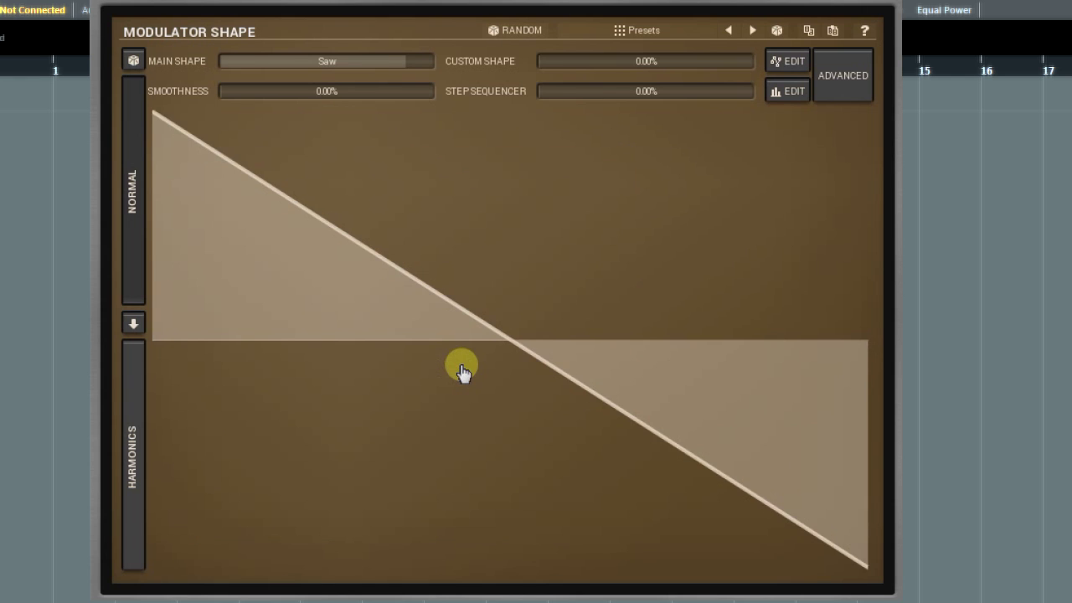
pyautogui.click(461, 371)
pyautogui.click(562, 173)
pyautogui.click(562, 172)
pyautogui.click(432, 233)
pyautogui.click(433, 316)
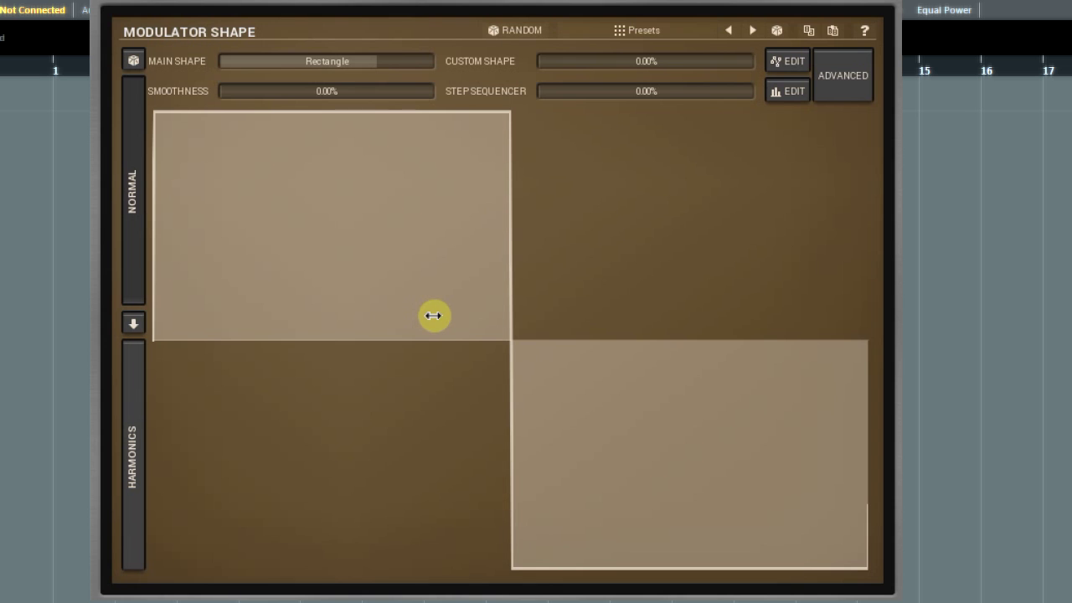
# Step: Try the Sine power 8, Harmonics and Noise shapes, then settle on Mess
pyautogui.click(433, 315)
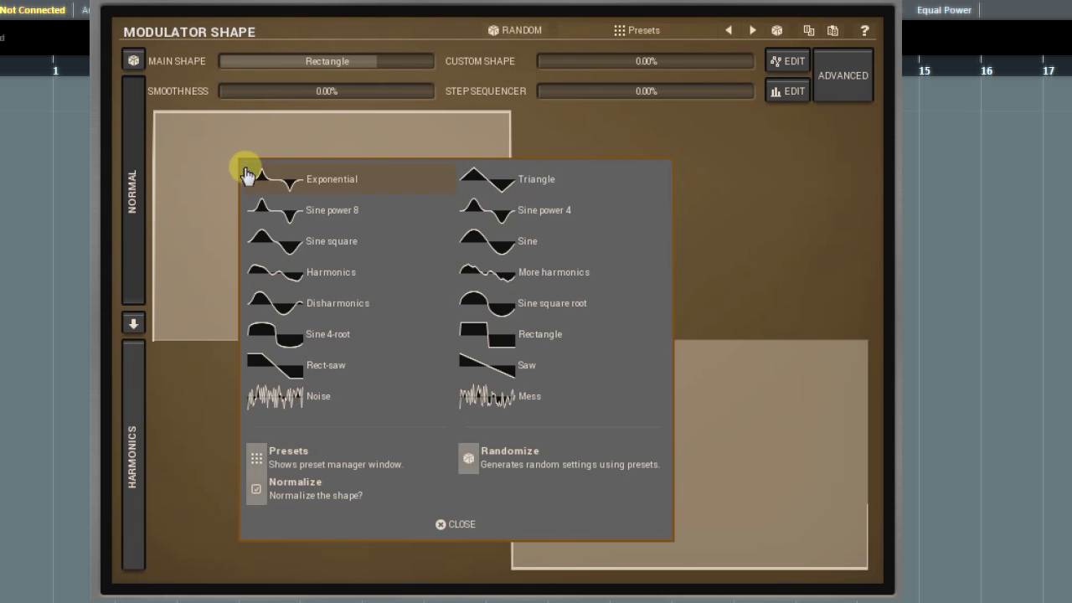
pyautogui.click(266, 211)
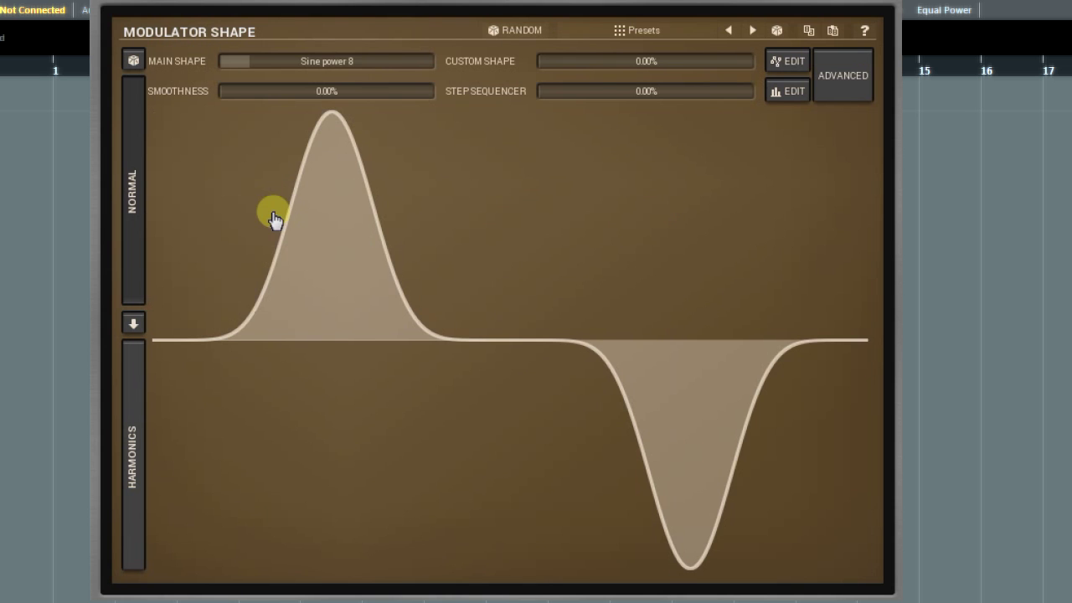
pyautogui.click(204, 155)
pyautogui.click(252, 282)
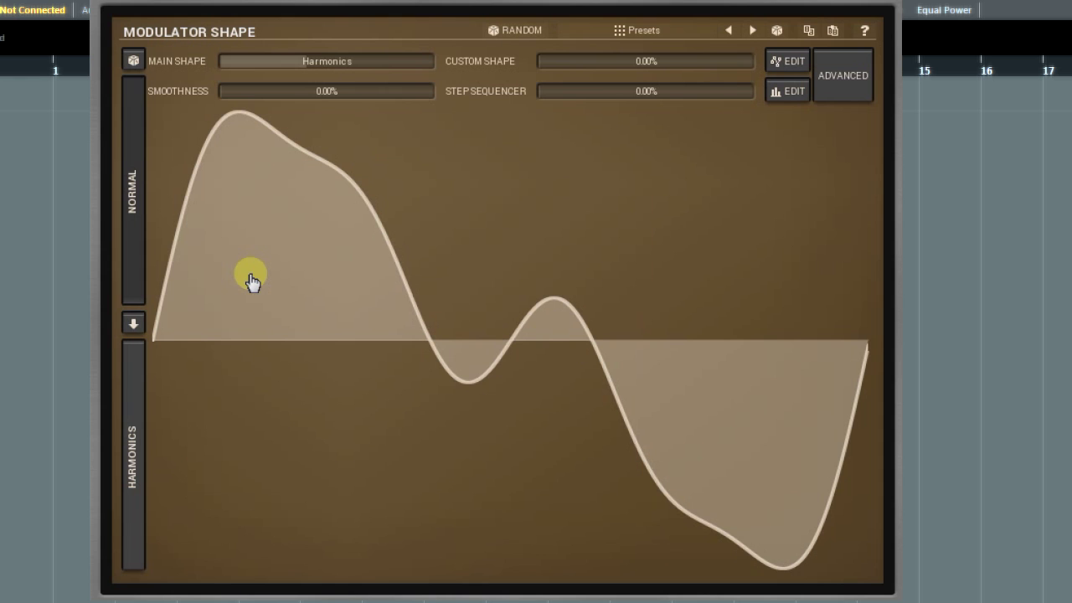
pyautogui.click(183, 153)
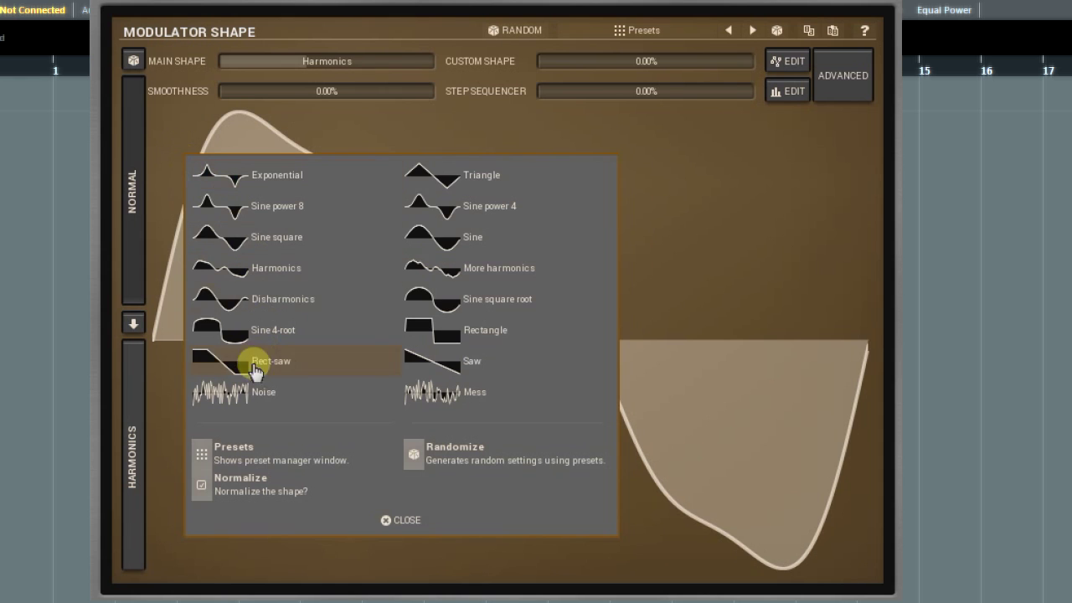
pyautogui.click(248, 395)
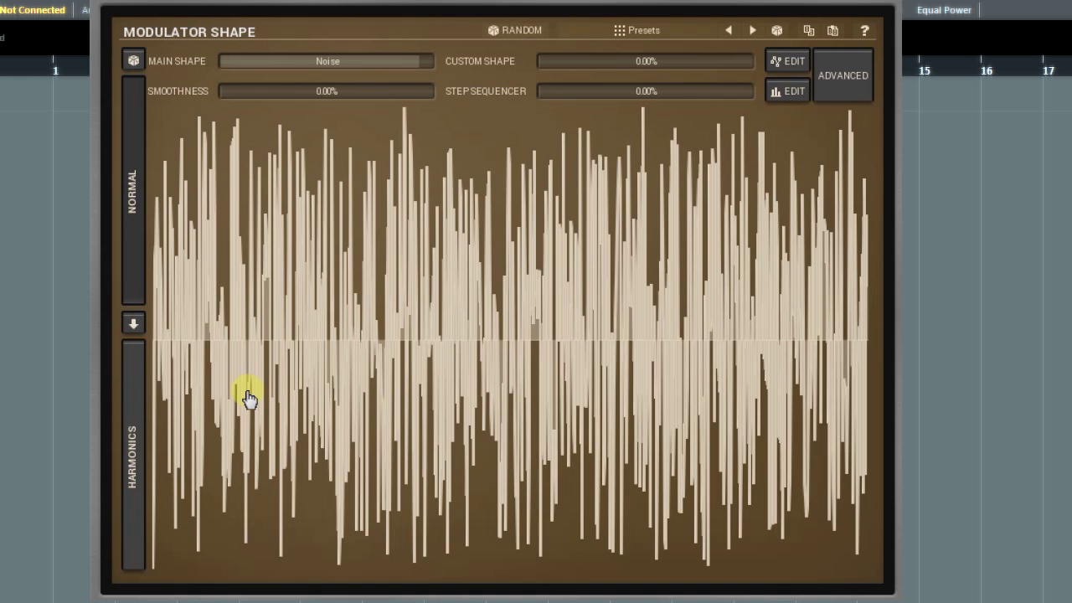
pyautogui.click(185, 148)
pyautogui.click(449, 400)
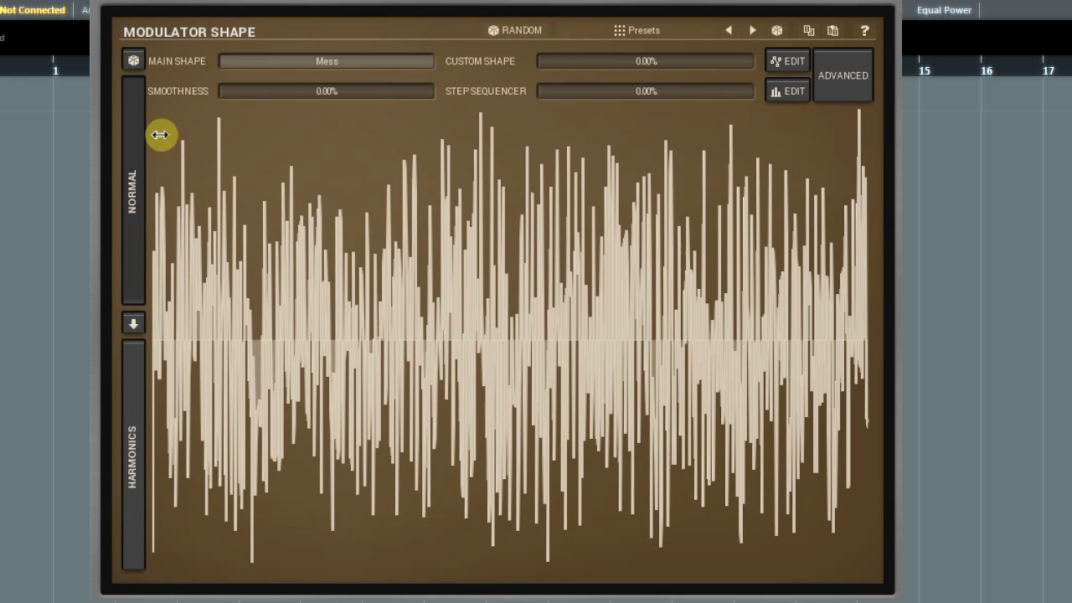
# Step: Randomize the modulator shape three times, then normalize the waveform to full amplitude
pyautogui.click(159, 133)
pyautogui.click(419, 432)
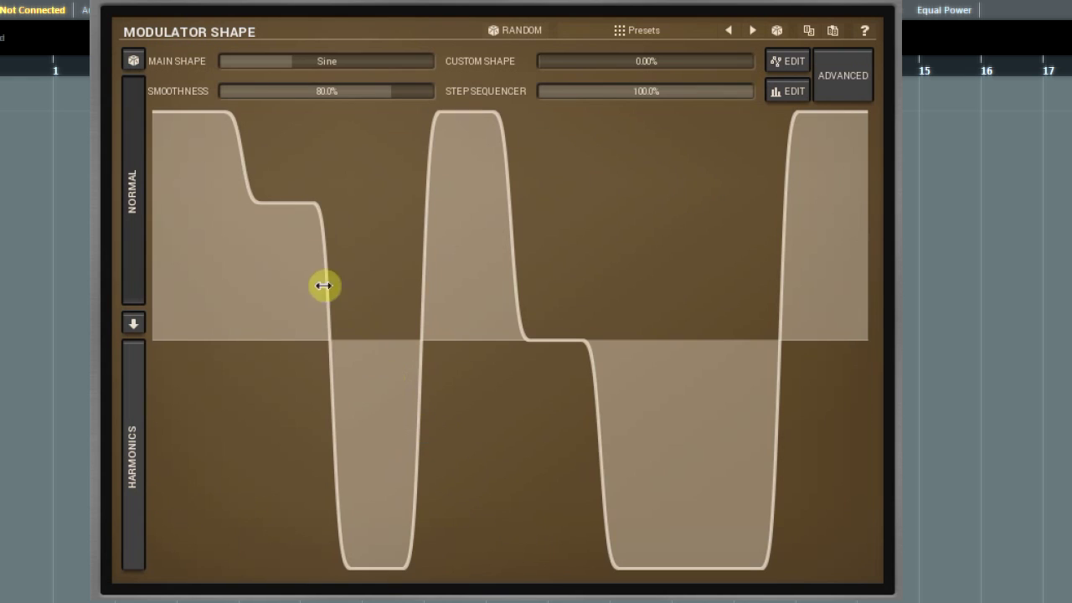
pyautogui.click(201, 156)
pyautogui.click(470, 463)
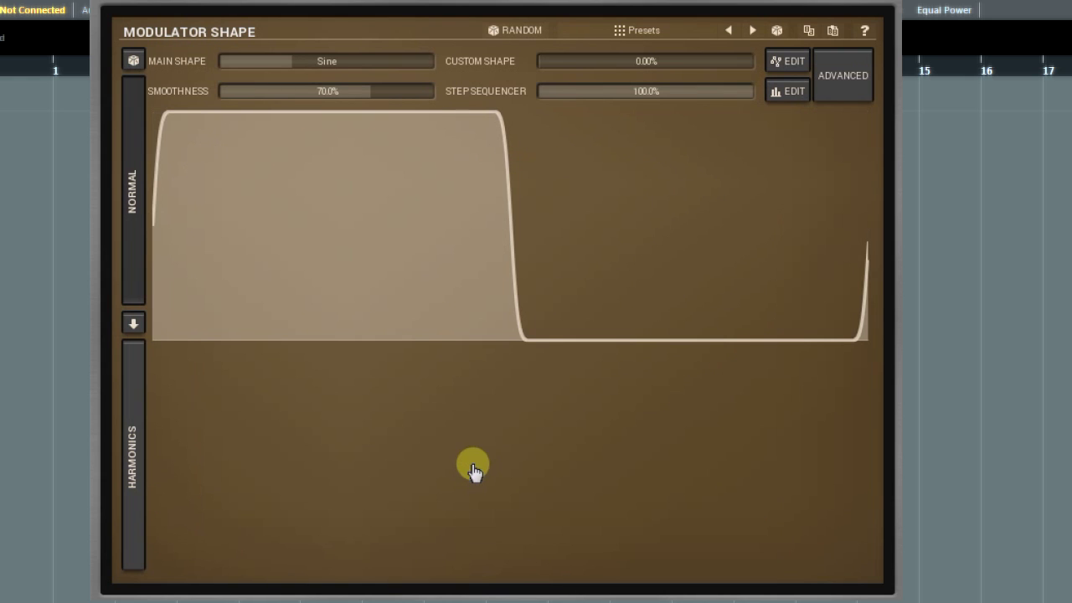
pyautogui.click(194, 157)
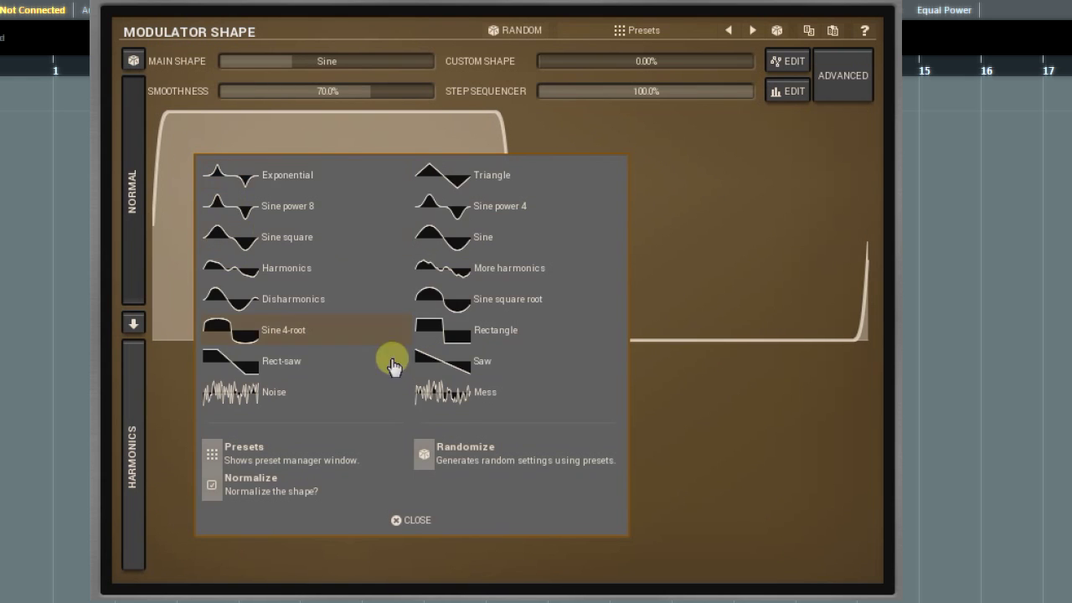
pyautogui.click(468, 466)
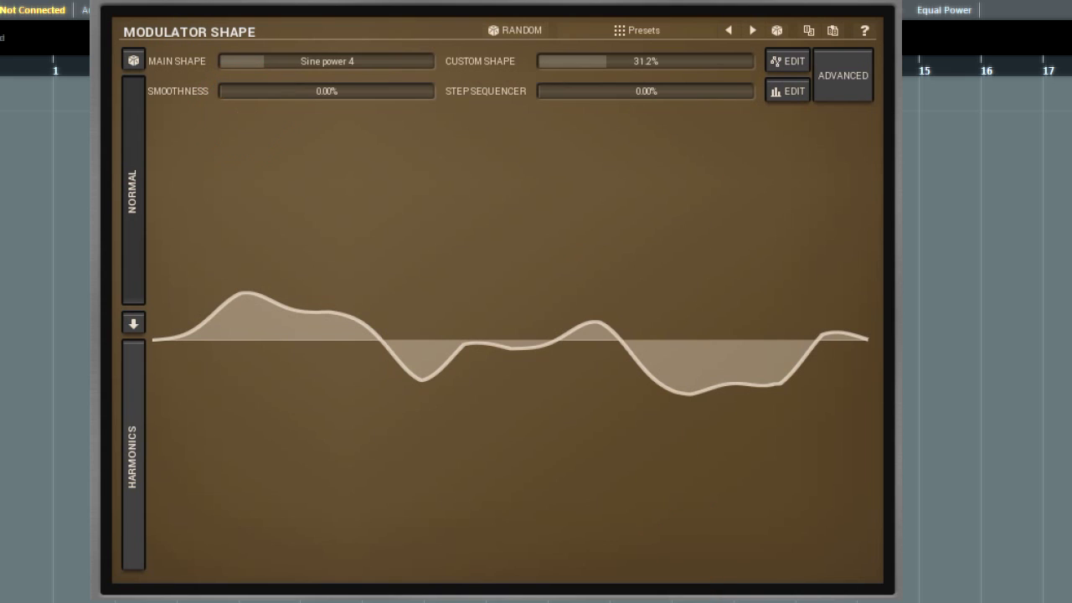
pyautogui.click(187, 140)
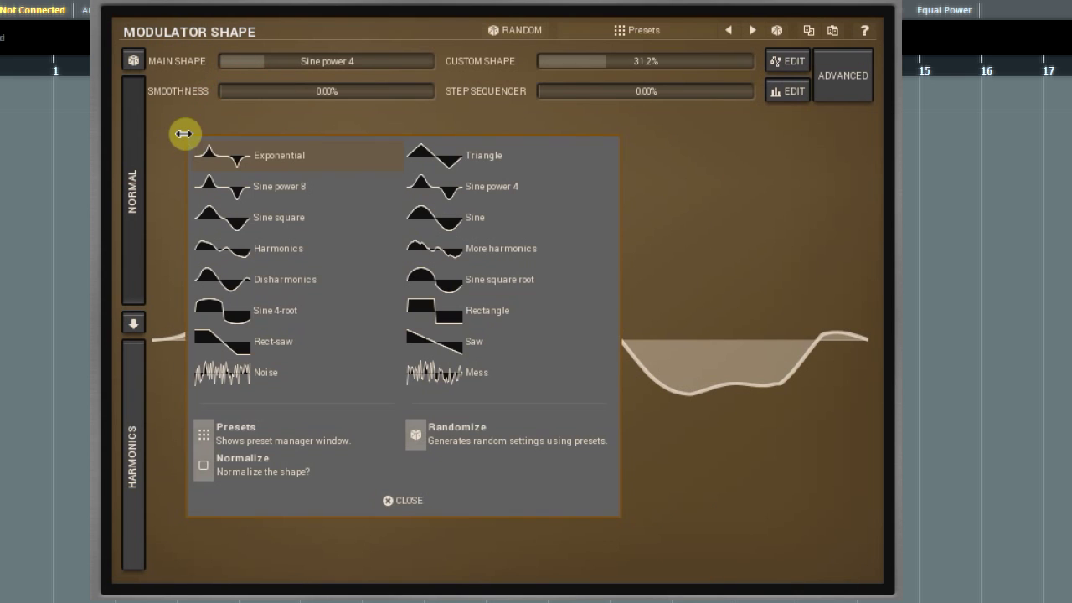
pyautogui.click(213, 473)
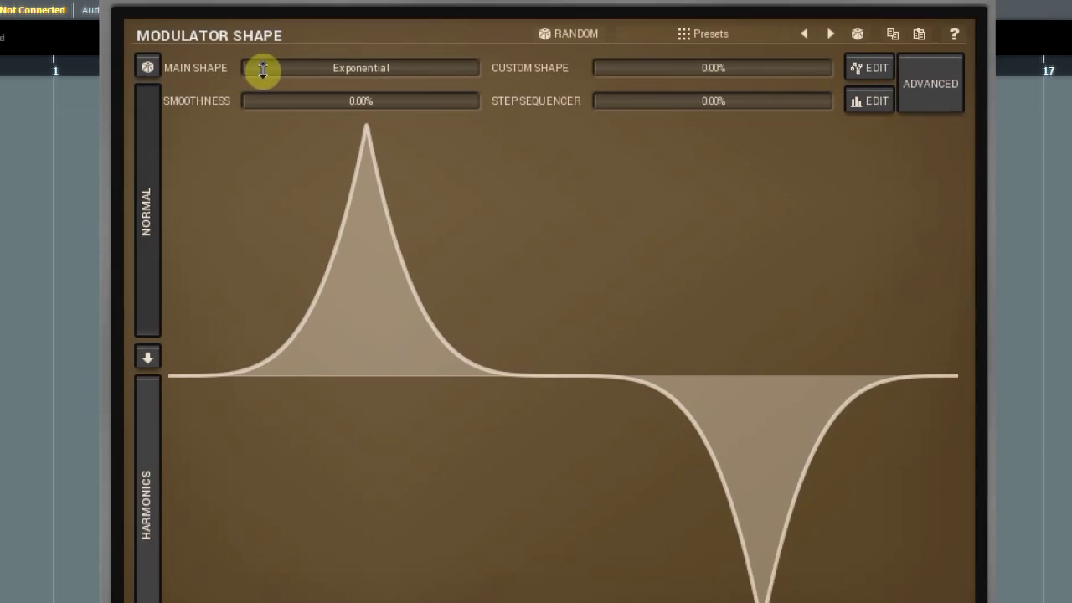
# Step: Sweep the Main Shape slider from Exponential through Triangle and sine-like blends back to Mess
pyautogui.moveTo(387, 105); pyautogui.dragTo(386, 104)
pyautogui.moveTo(237, 63); pyautogui.dragTo(239, 60)
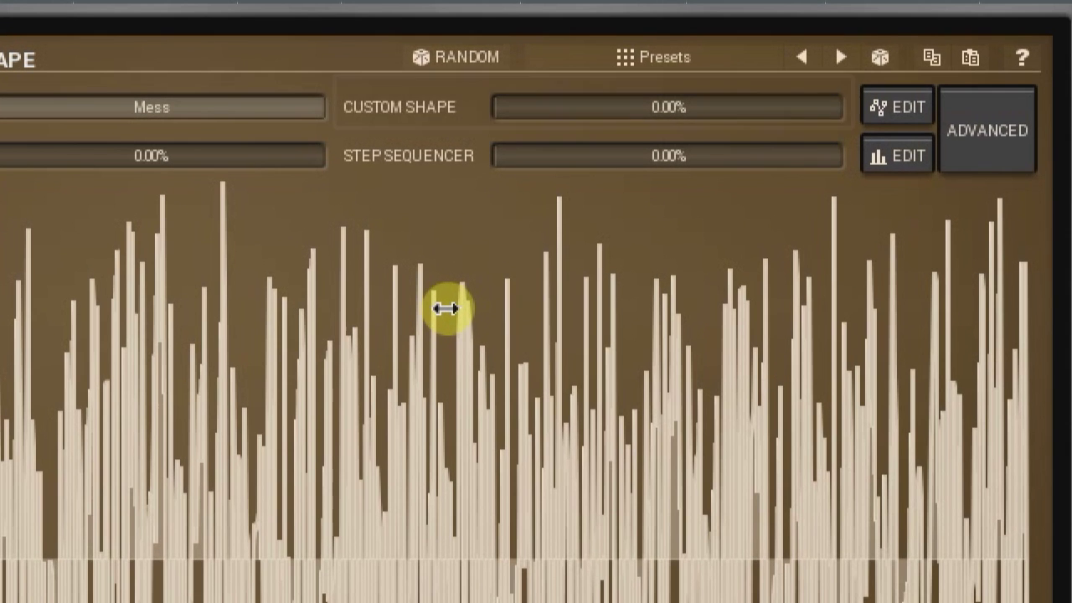
# Step: Set Custom Shape to 100%, open its signal editor, and experiment with adding, selecting and drawing vertices
pyautogui.moveTo(547, 108)
pyautogui.mouseDown()
pyautogui.moveTo(552, 87)
pyautogui.moveTo(553, 101)
pyautogui.mouseUp()
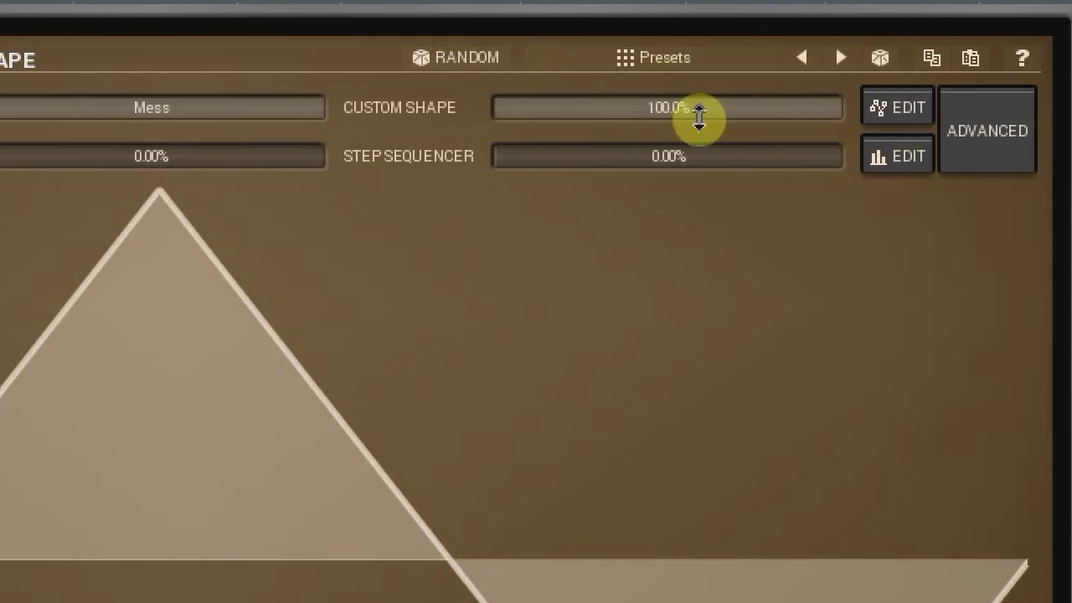
pyautogui.click(907, 125)
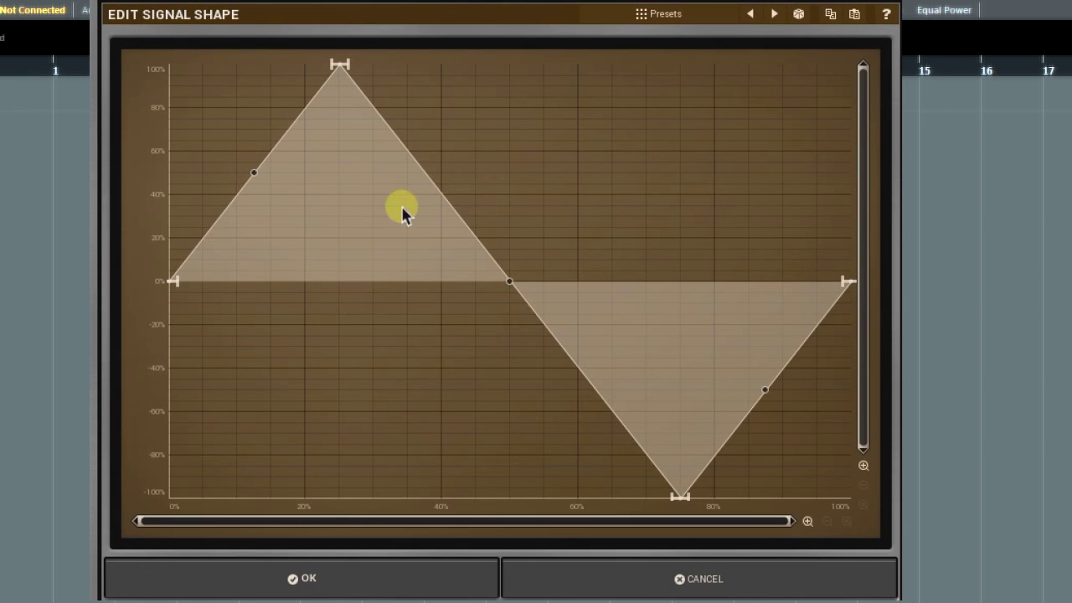
pyautogui.click(225, 147)
pyautogui.click(311, 422)
pyautogui.click(426, 291)
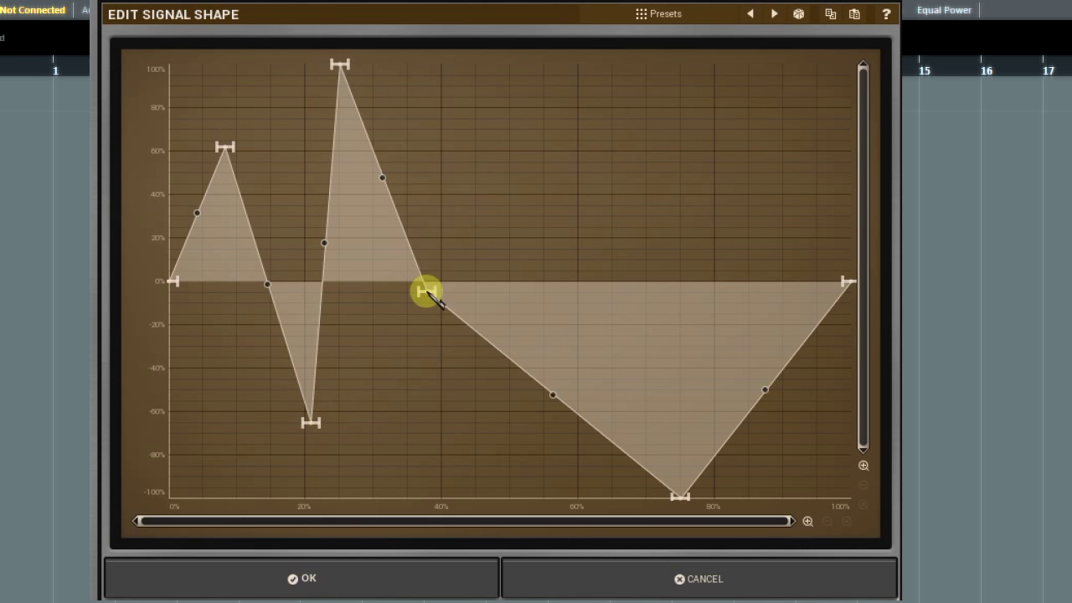
pyautogui.click(630, 147)
pyautogui.click(754, 226)
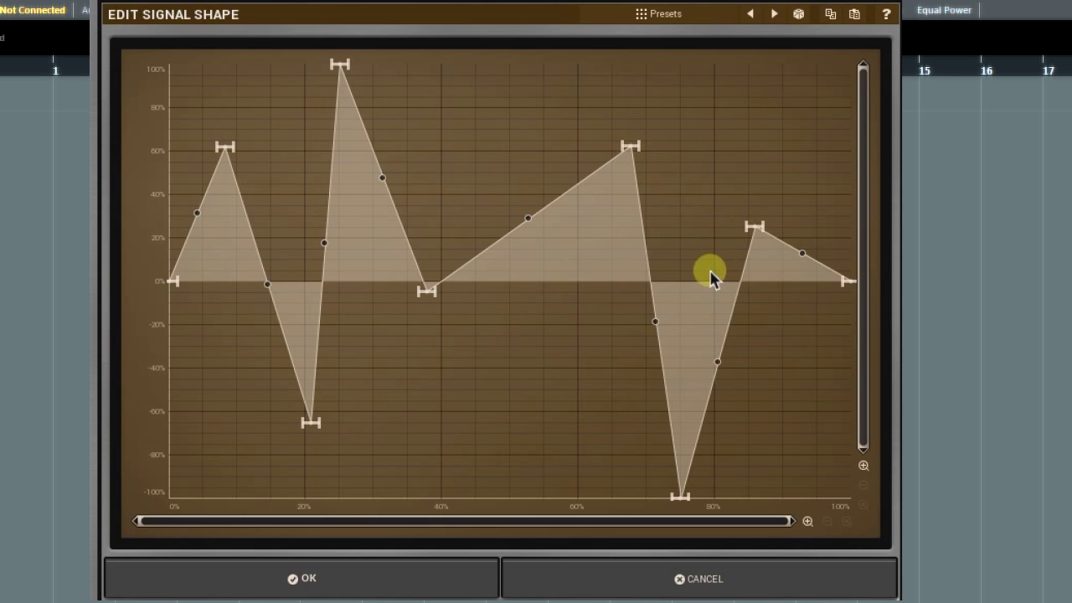
pyautogui.moveTo(691, 96); pyautogui.dragTo(402, 332)
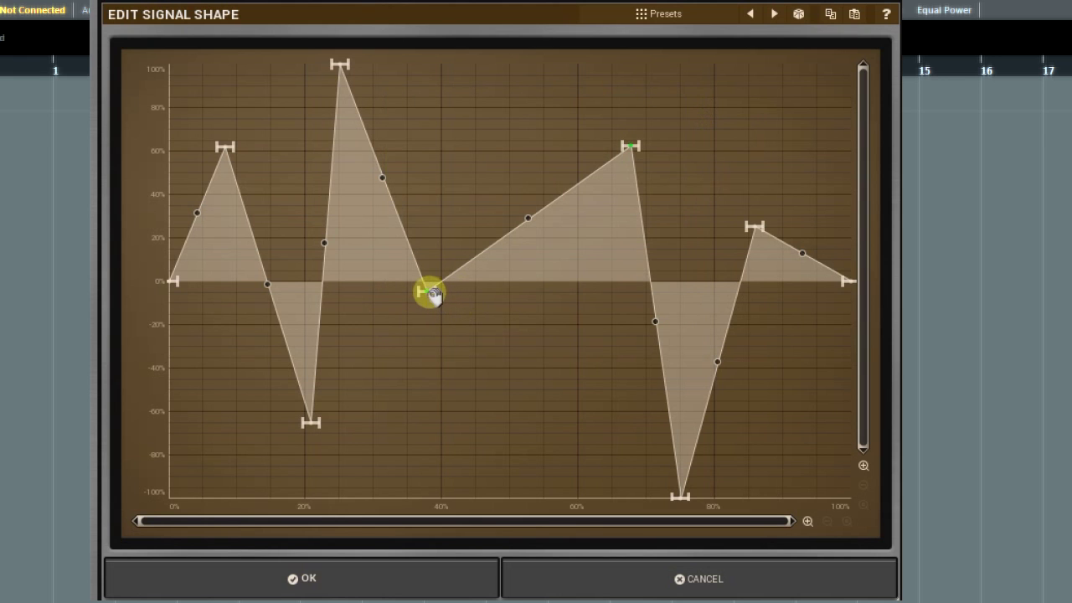
pyautogui.scroll(6, 431, 291)
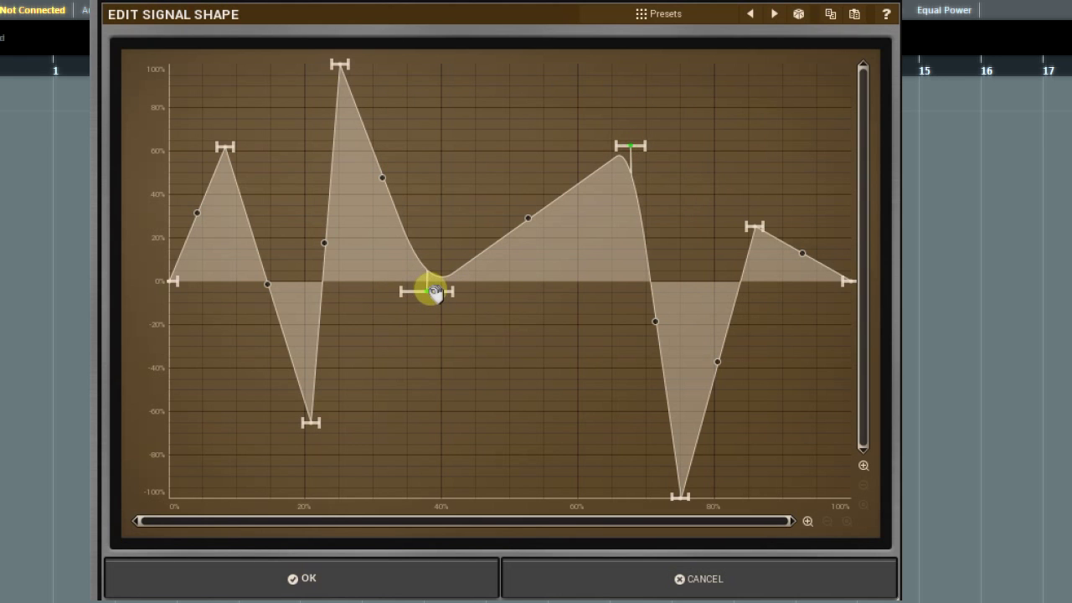
pyautogui.moveTo(400, 395)
pyautogui.mouseDown()
pyautogui.moveTo(509, 204)
pyautogui.moveTo(594, 201)
pyautogui.moveTo(702, 258)
pyautogui.moveTo(750, 354)
pyautogui.mouseUp()
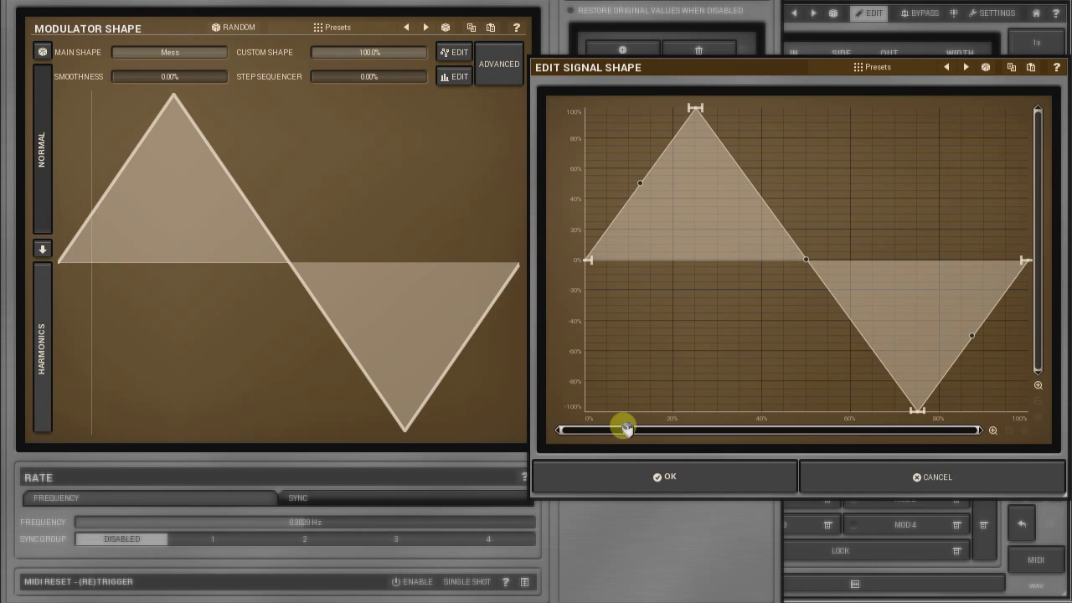
# Step: Add vertices and move them into a -70% start, a peak near 20%, and a low near -95%
pyautogui.doubleClick(673, 361)
pyautogui.doubleClick(778, 378)
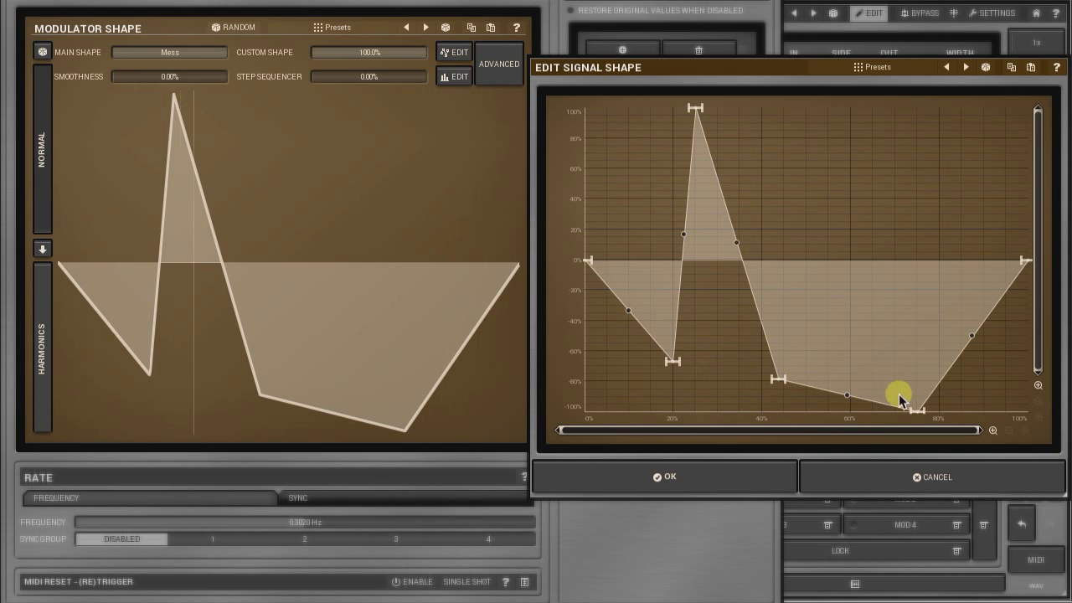
pyautogui.moveTo(917, 409); pyautogui.dragTo(989, 403)
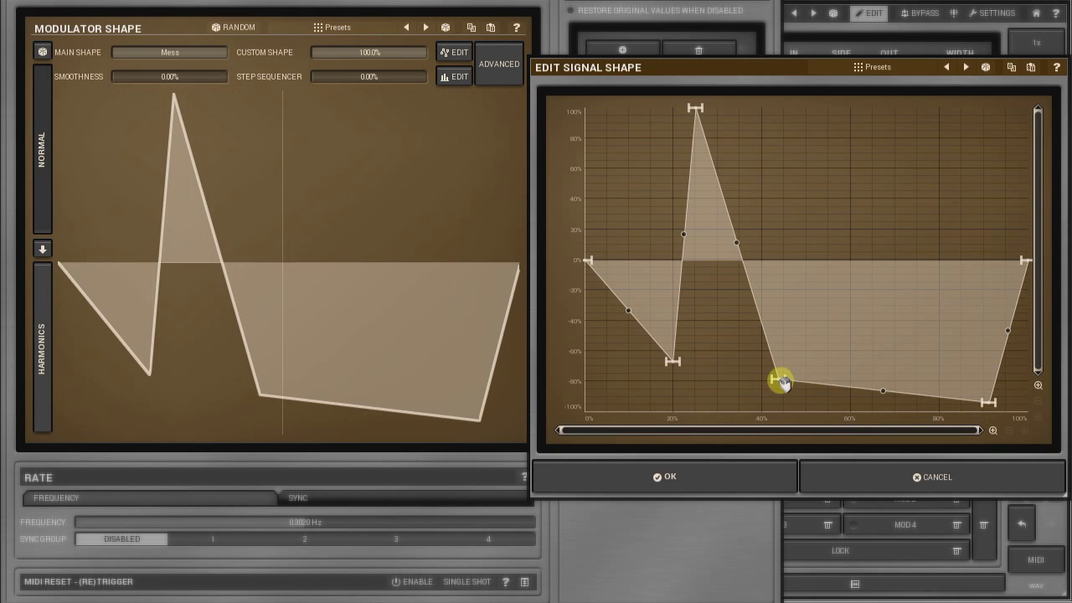
pyautogui.moveTo(778, 379); pyautogui.dragTo(803, 401)
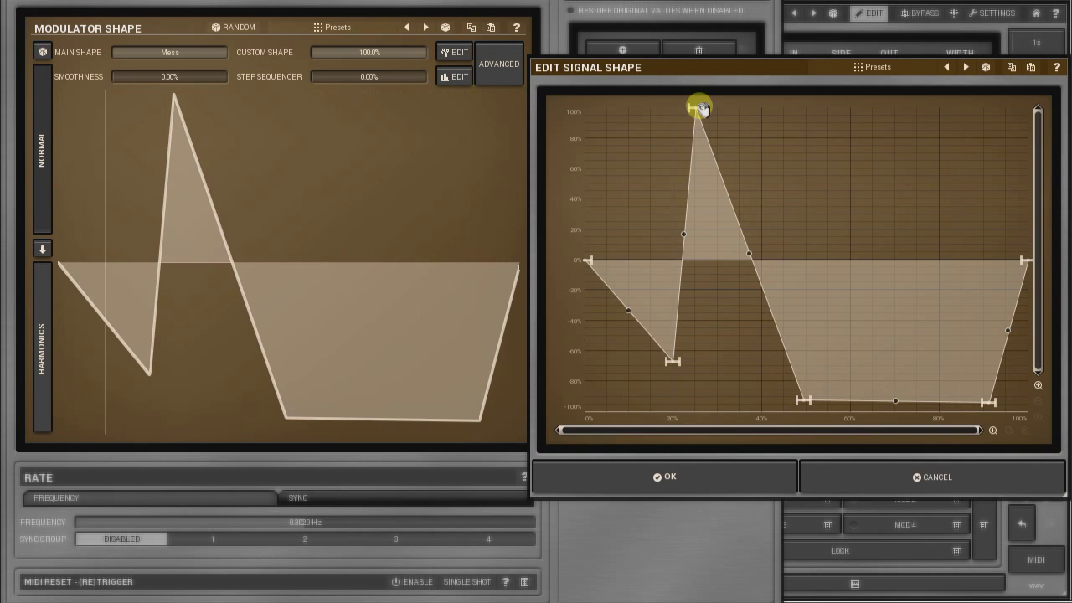
pyautogui.moveTo(696, 107); pyautogui.dragTo(675, 106)
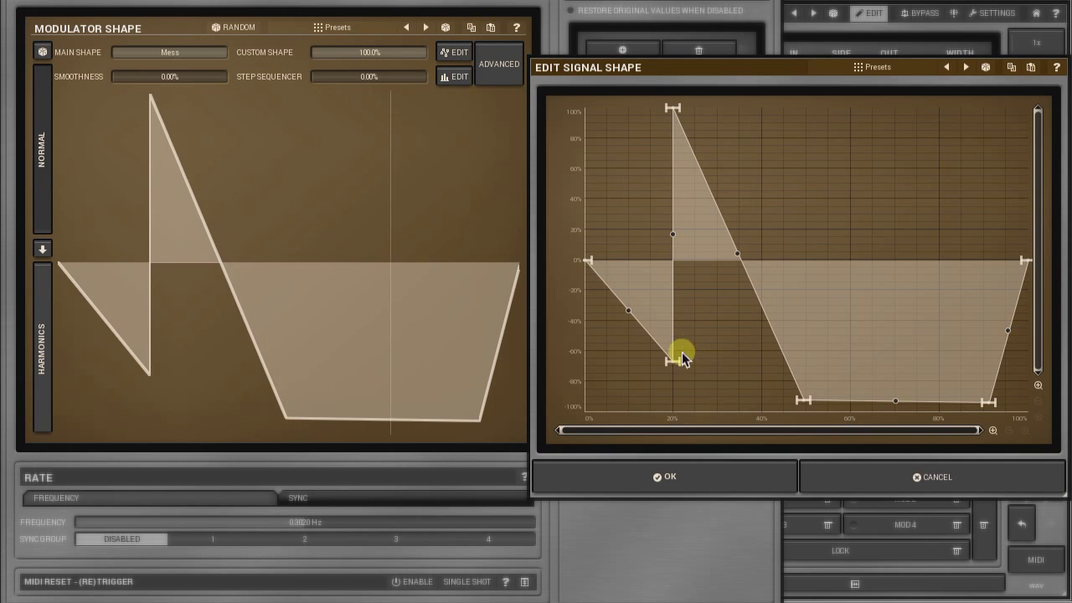
pyautogui.click(618, 299)
pyautogui.moveTo(617, 299); pyautogui.dragTo(588, 366)
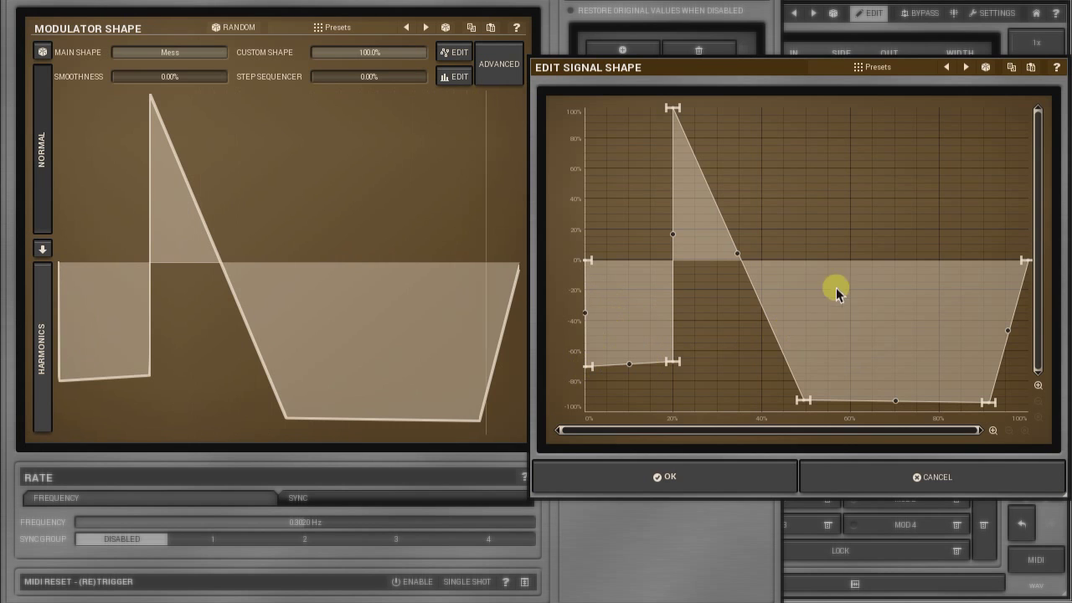
# Step: Set the falling segment's curvature to Mode 3 and bend it into a rounded curve
pyautogui.rightClick(737, 257)
pyautogui.click(679, 441)
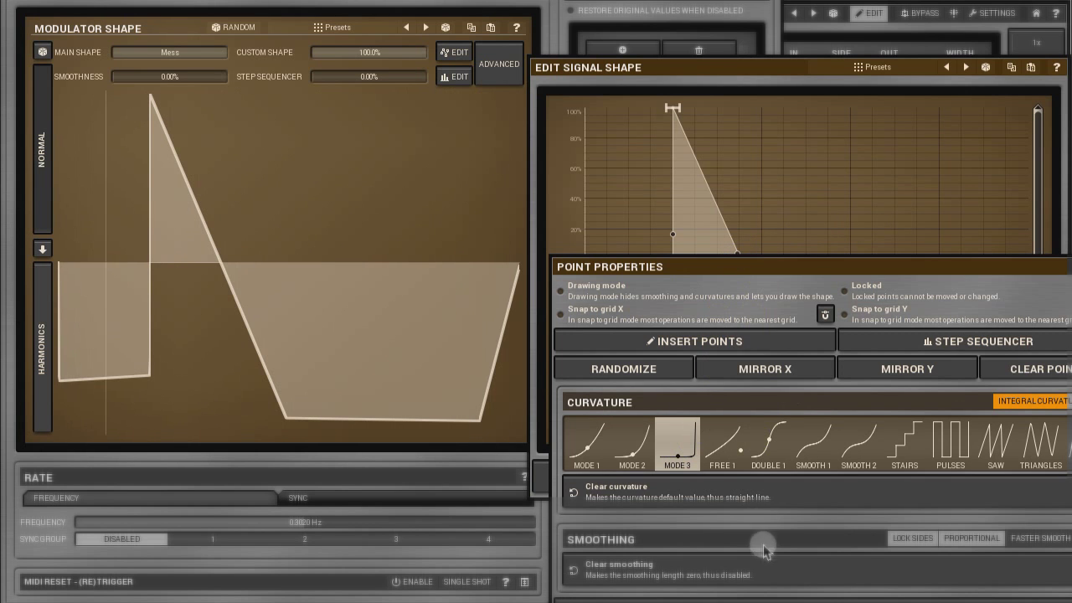
pyautogui.click(759, 592)
pyautogui.moveTo(738, 257); pyautogui.dragTo(723, 239)
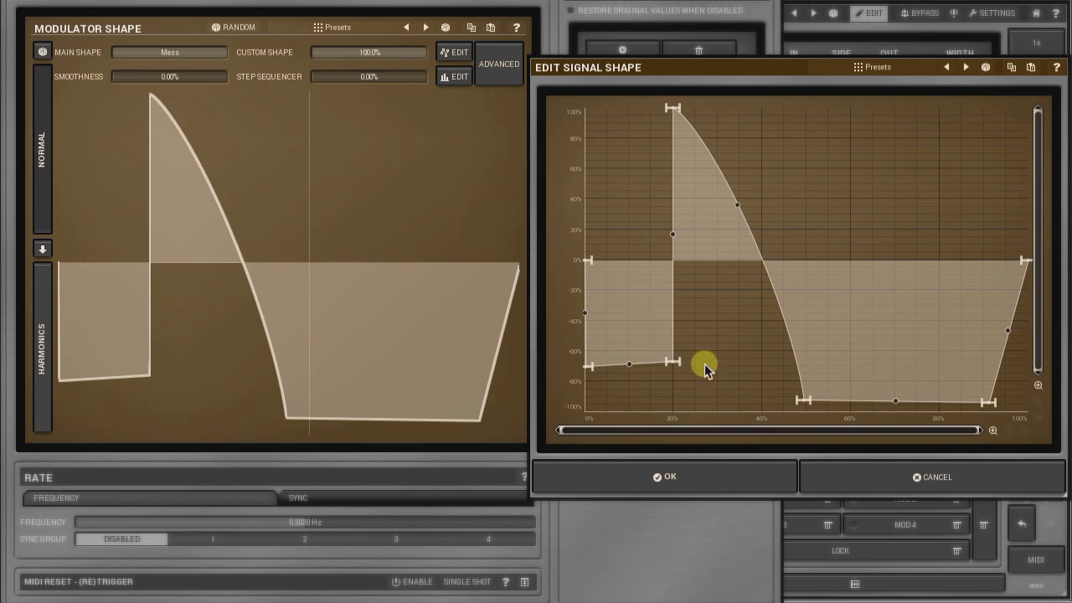
# Step: Confirm the edited shape, then switch Main Shape to Harmonics with Custom Shape back at 0%
pyautogui.click(700, 479)
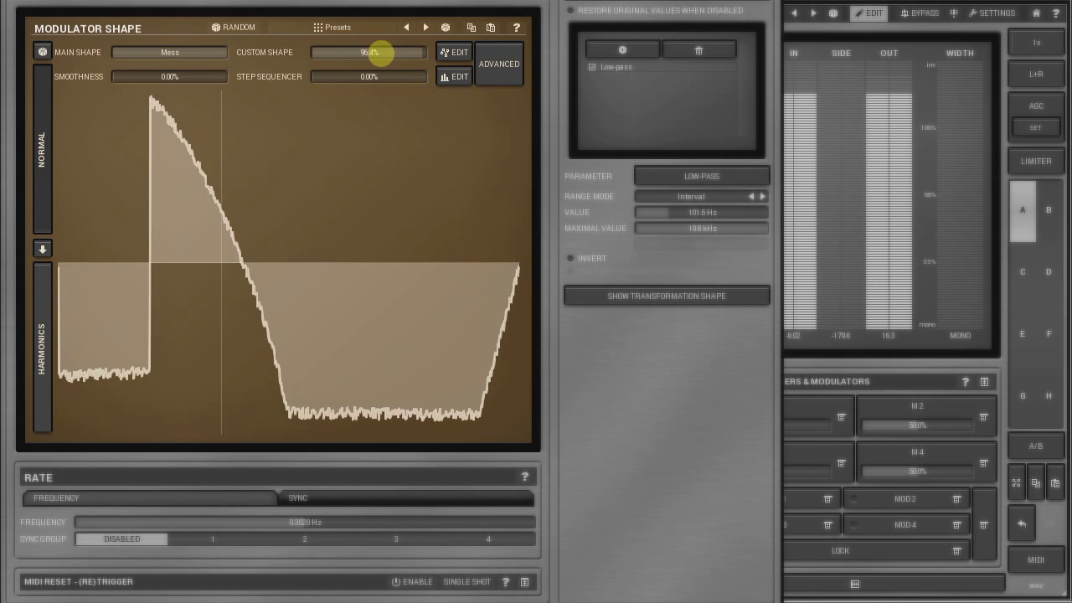
pyautogui.scroll(-6, 377, 51)
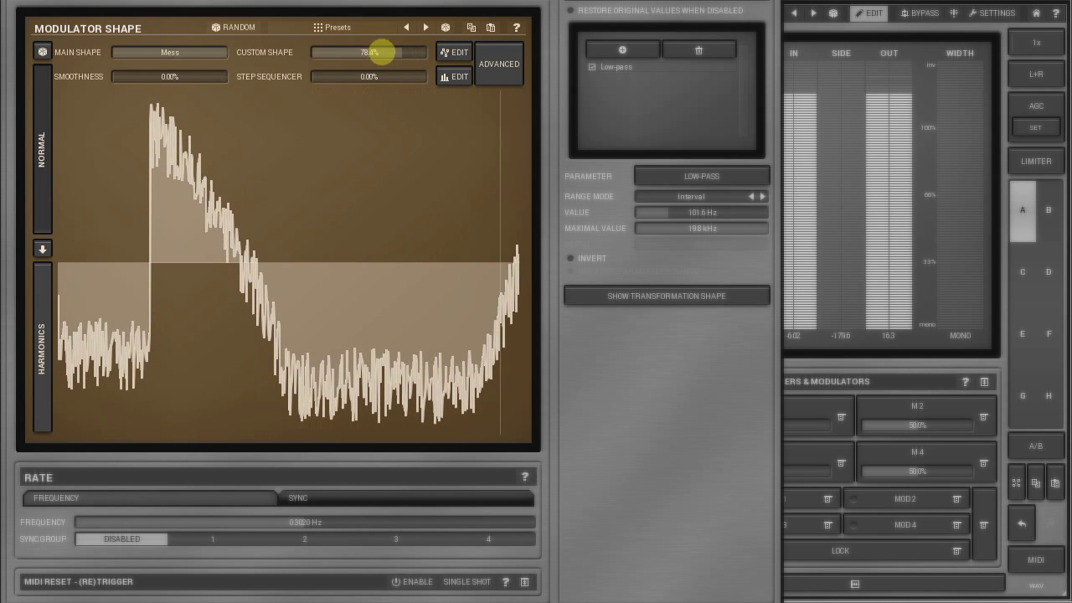
pyautogui.scroll(-7, 378, 52)
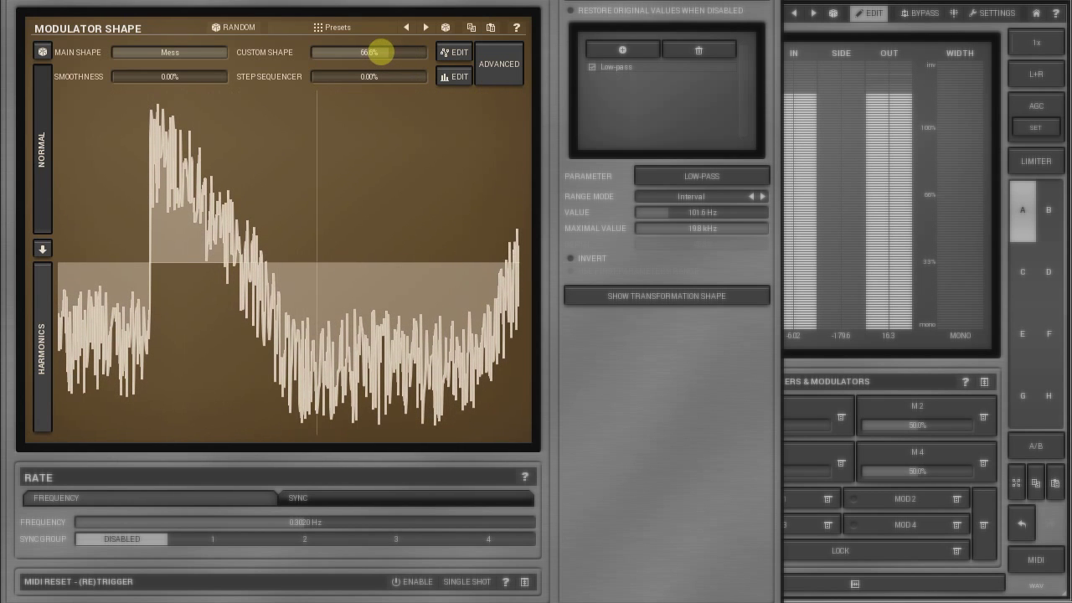
pyautogui.scroll(-13, 378, 51)
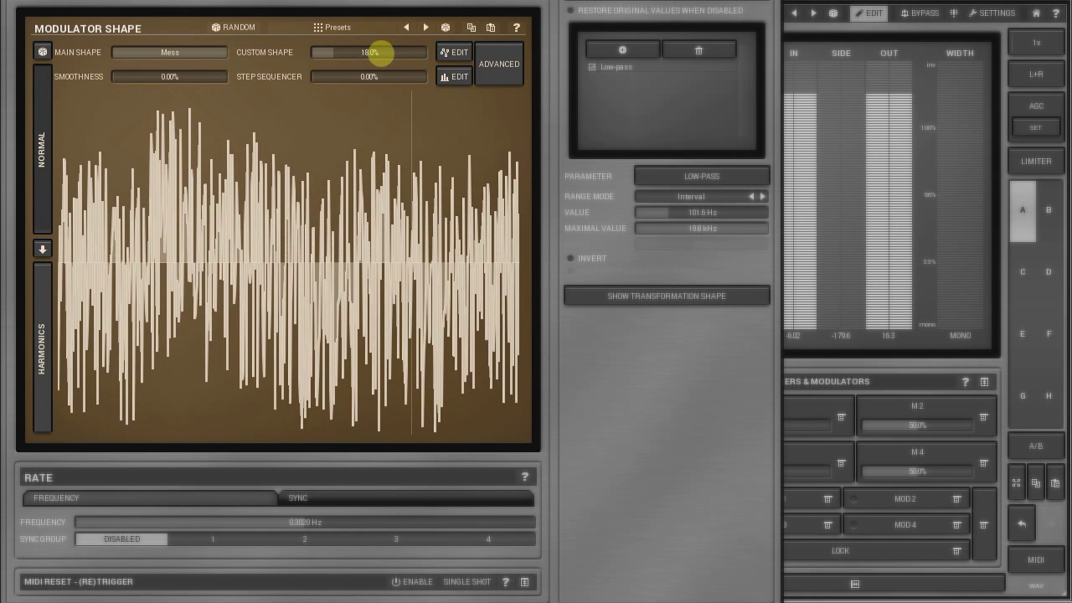
pyautogui.scroll(-4, 378, 51)
pyautogui.scroll(20, 379, 51)
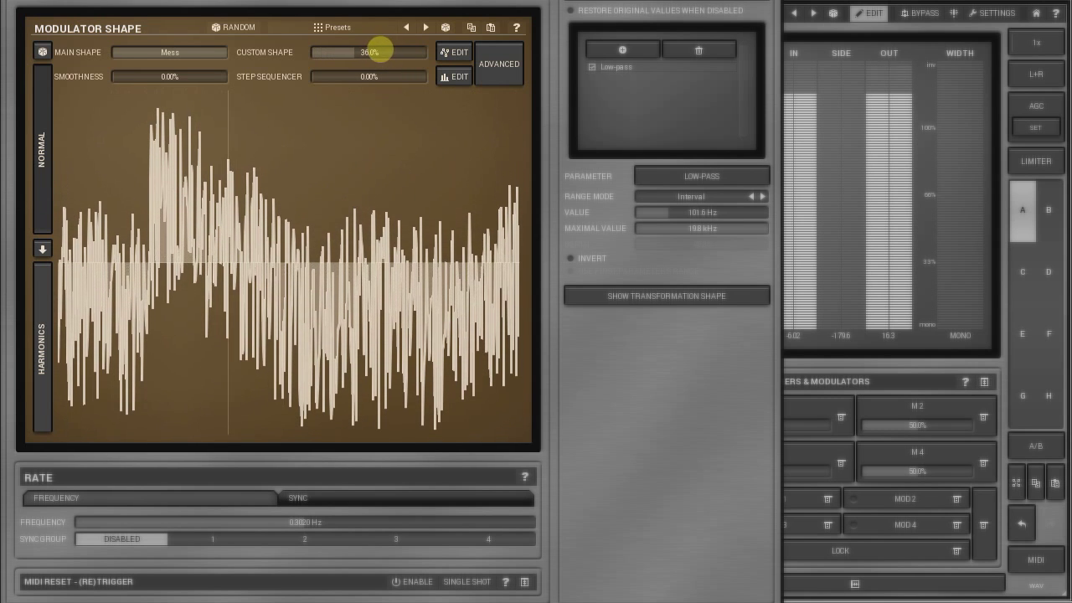
pyautogui.scroll(15, 379, 52)
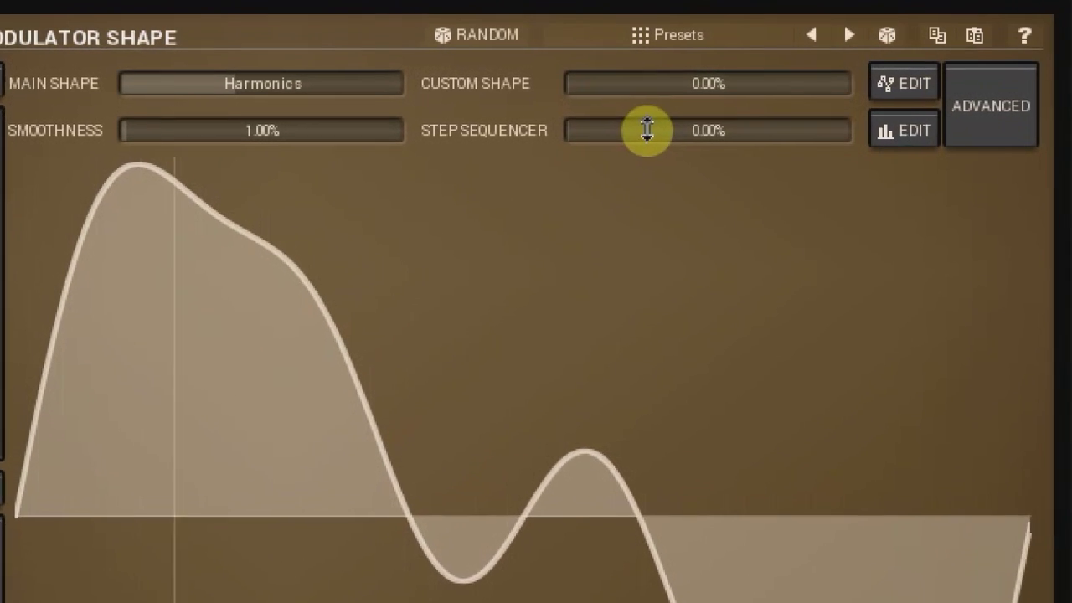
# Step: Blend the Step Sequencer into the modulator and open its editor, keeping 8 steps
pyautogui.moveTo(619, 97); pyautogui.dragTo(648, 125)
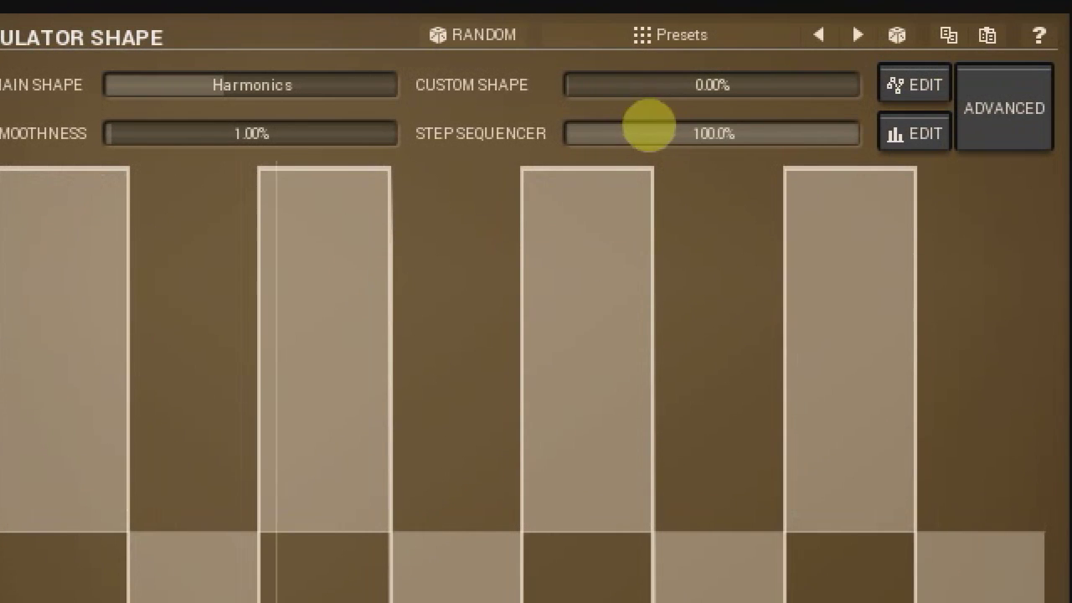
pyautogui.click(918, 144)
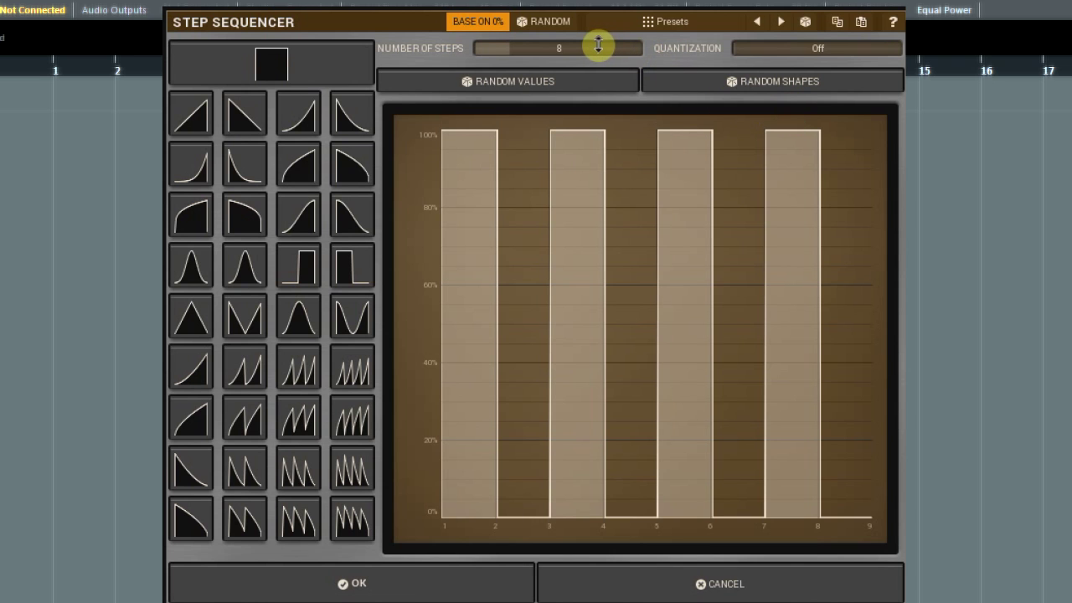
pyautogui.scroll(-4, 596, 44)
pyautogui.scroll(4, 596, 43)
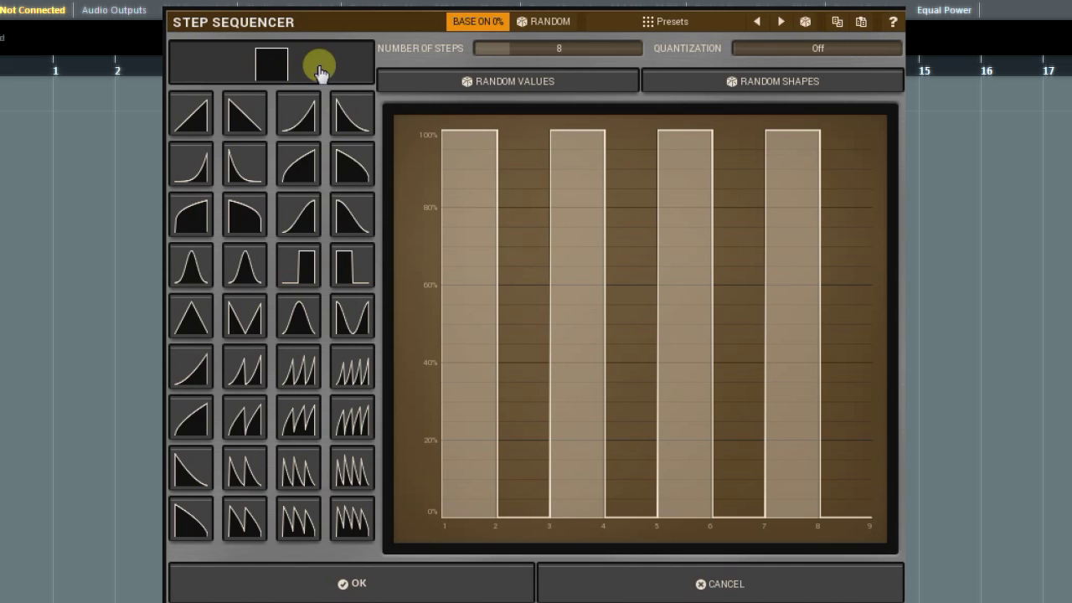
# Step: Draw step levels: step 1 near 57%, steps 2–4 mid, step 6 near 62%, step 8 near 45%
pyautogui.click(463, 301)
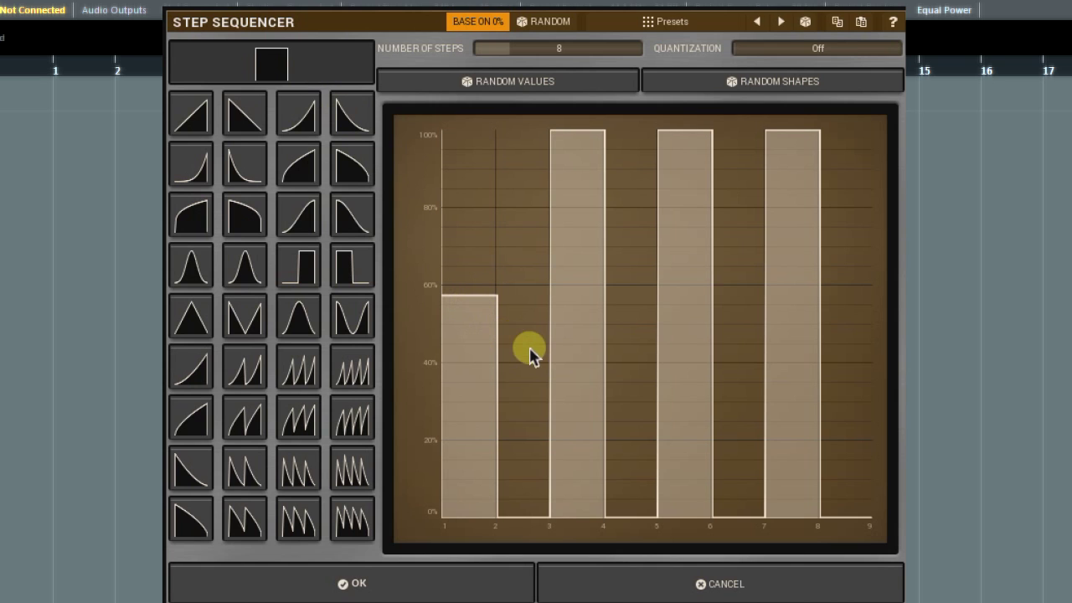
pyautogui.moveTo(532, 356)
pyautogui.mouseDown()
pyautogui.moveTo(582, 267)
pyautogui.moveTo(653, 253)
pyautogui.mouseUp()
pyautogui.click(735, 281)
pyautogui.click(848, 344)
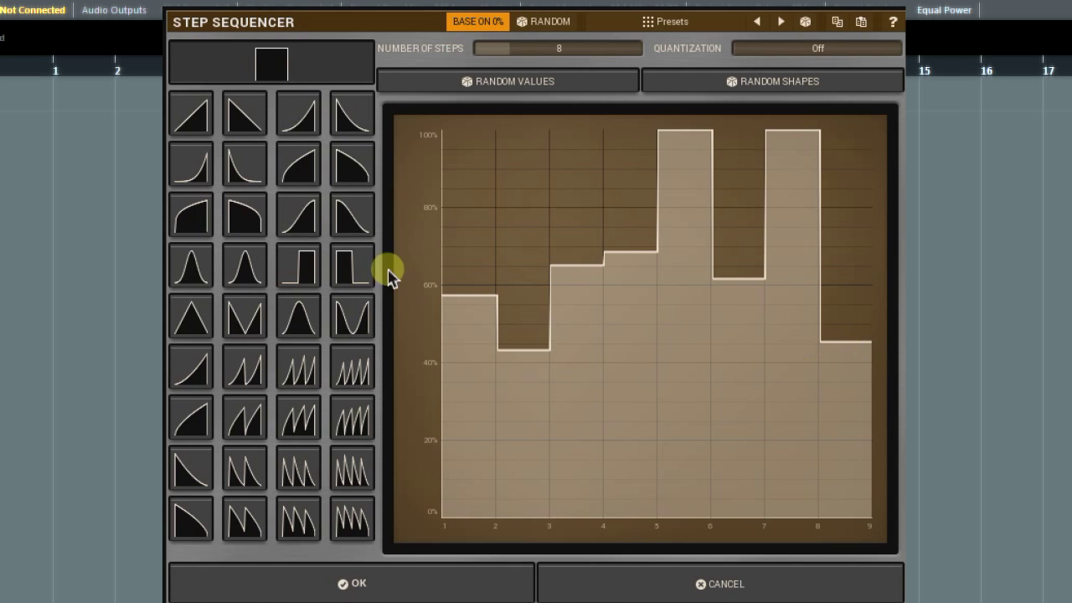
# Step: Make steps 2–3 pulses (30%, 56%), steps 4–5 low-then-high, then steps 5–6 flat near 100%
pyautogui.click(355, 276)
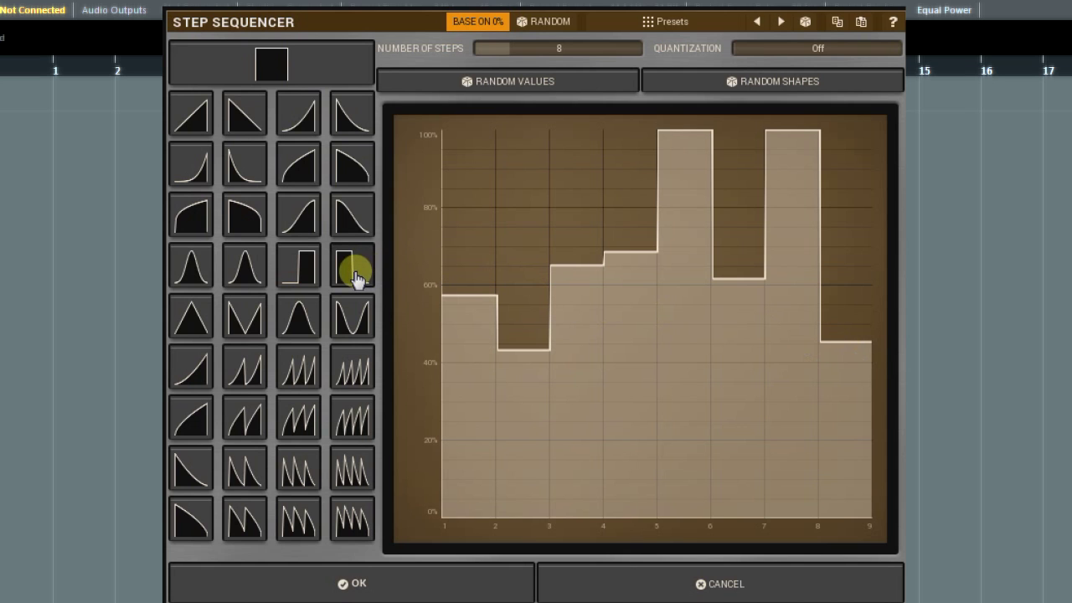
pyautogui.click(540, 403)
pyautogui.click(572, 306)
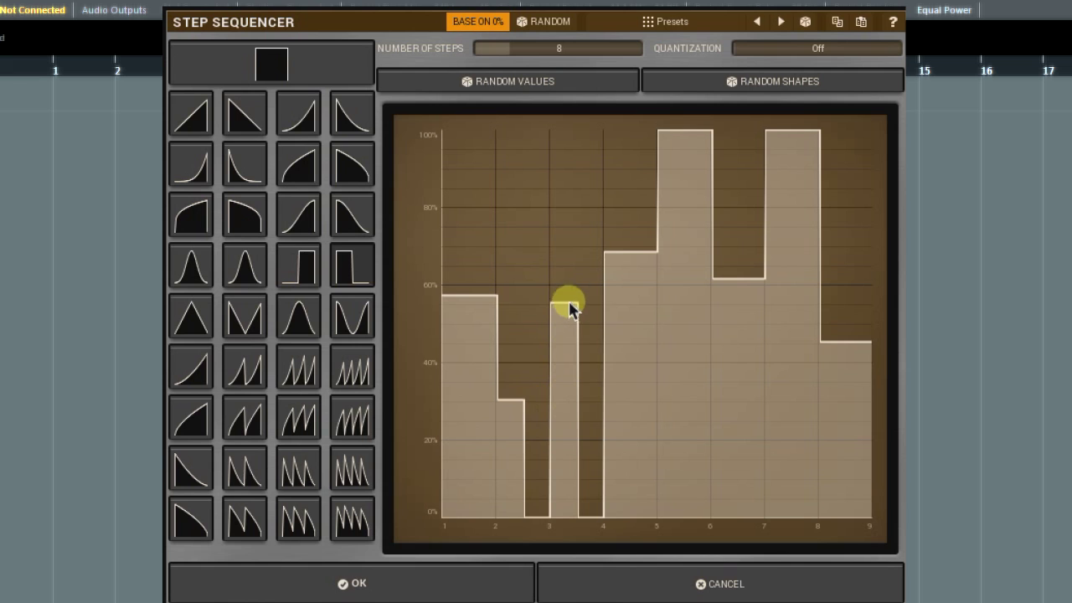
pyautogui.click(303, 273)
pyautogui.click(640, 223)
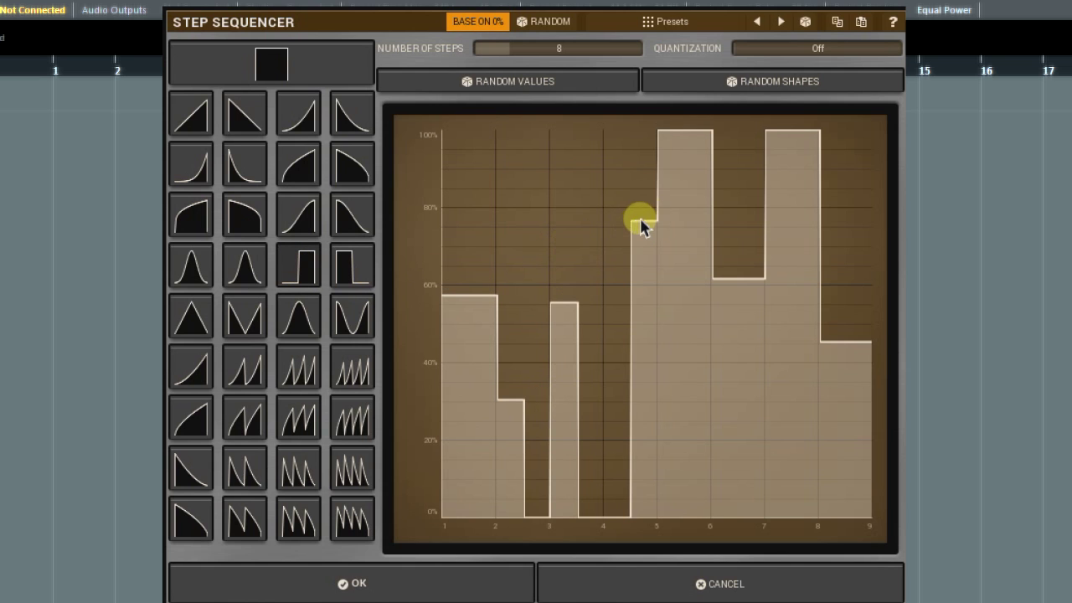
pyautogui.click(680, 208)
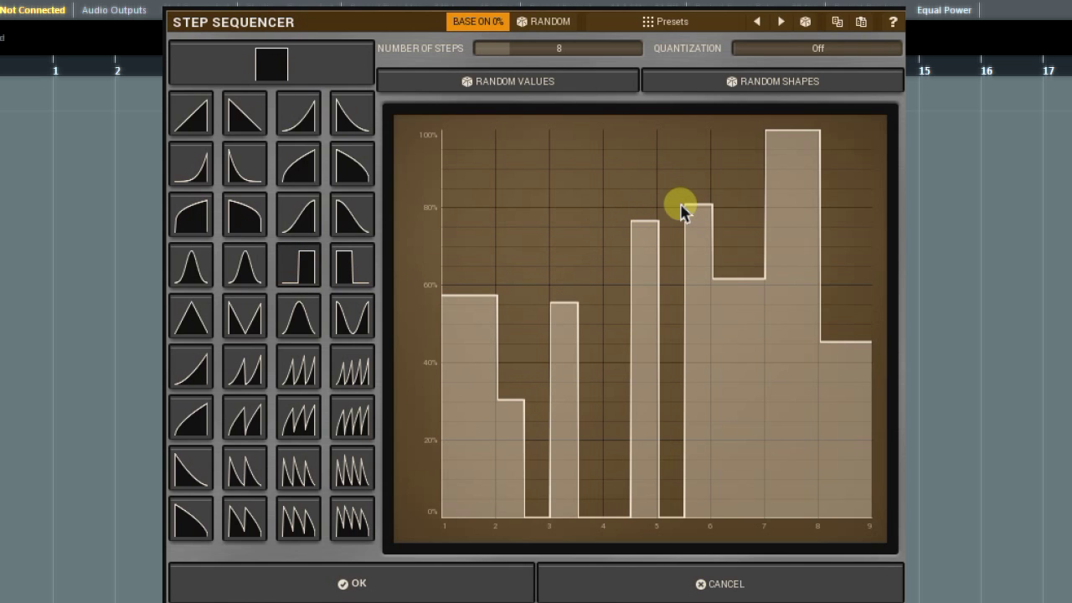
pyautogui.click(280, 73)
pyautogui.click(738, 139)
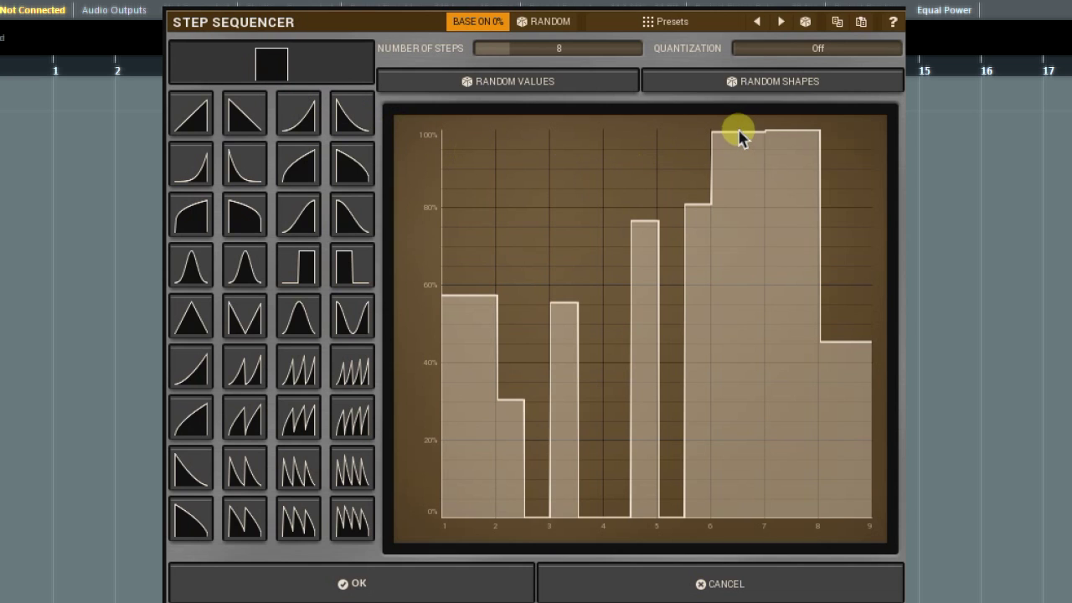
pyautogui.click(684, 142)
# Step: Set quantization to 62, then put step 5 at level 10 and step 7 around 54
pyautogui.click(683, 140)
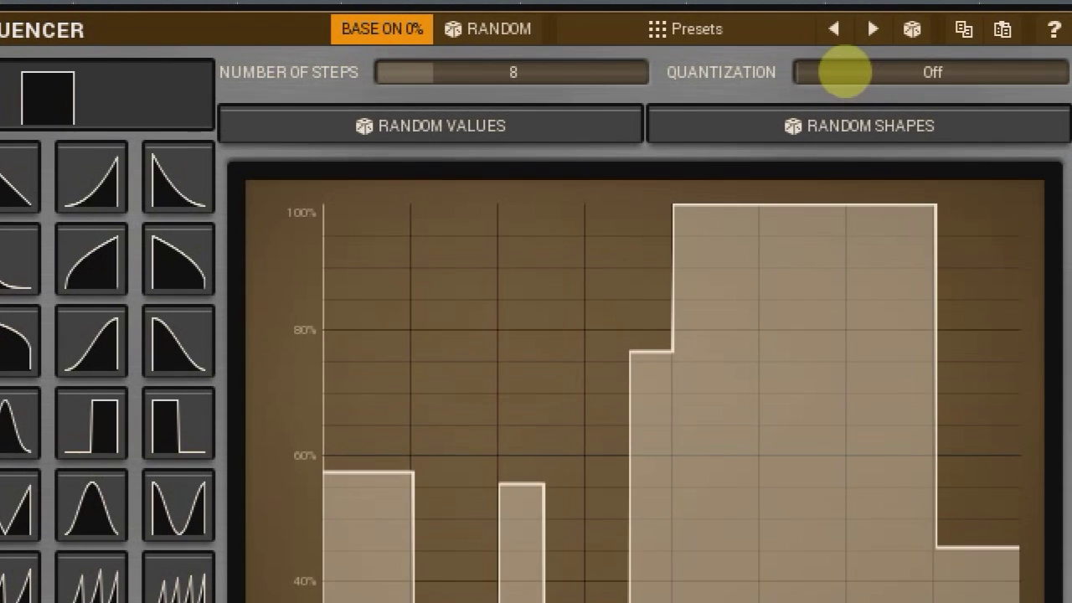
pyautogui.scroll(10, 763, 48)
pyautogui.scroll(-15, 844, 72)
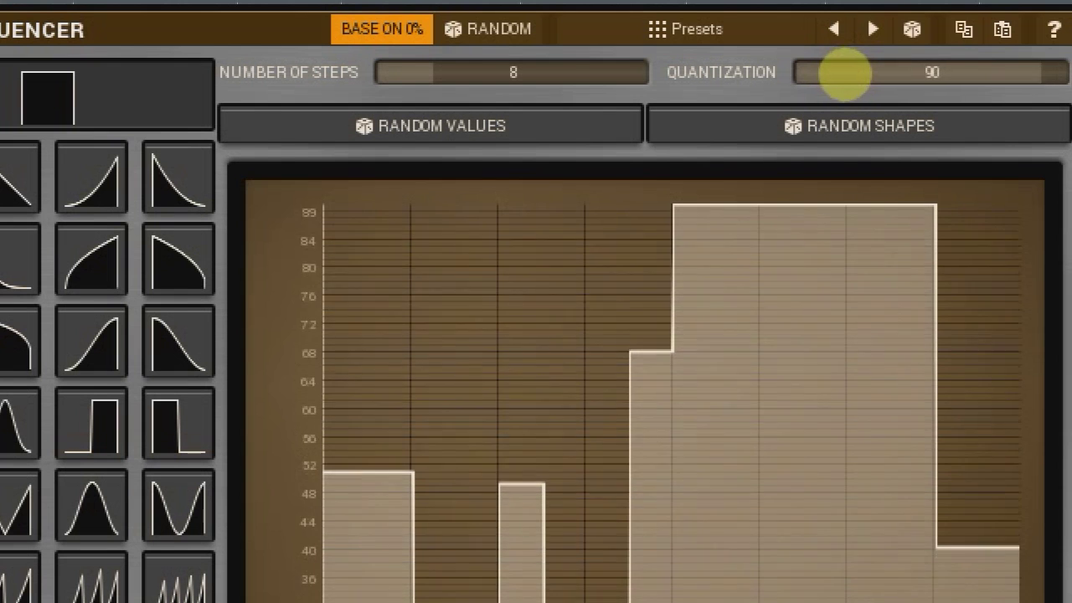
pyautogui.scroll(-2, 844, 72)
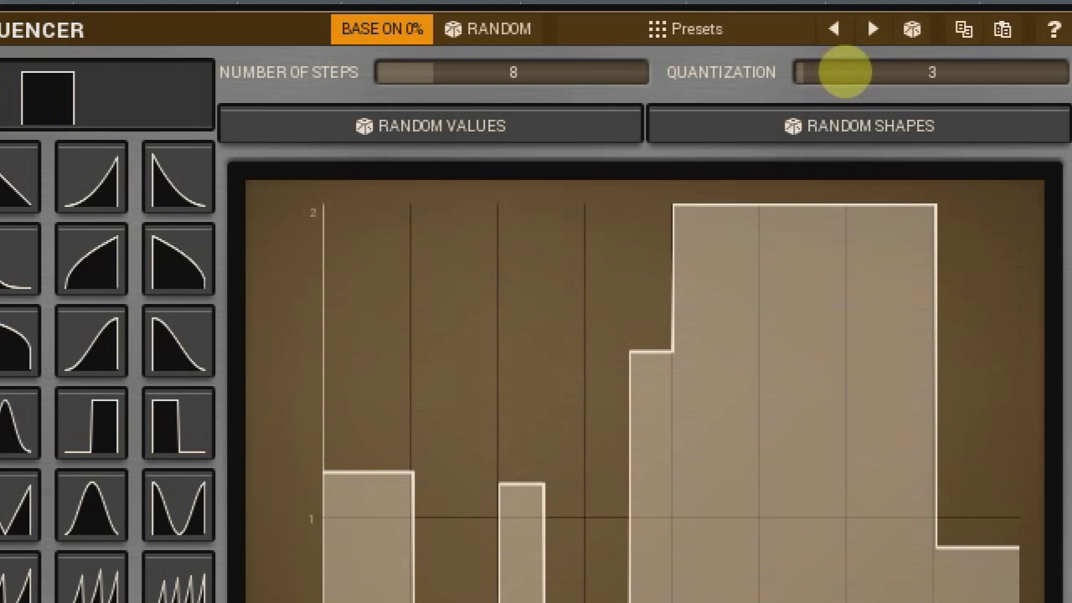
pyautogui.scroll(6, 844, 72)
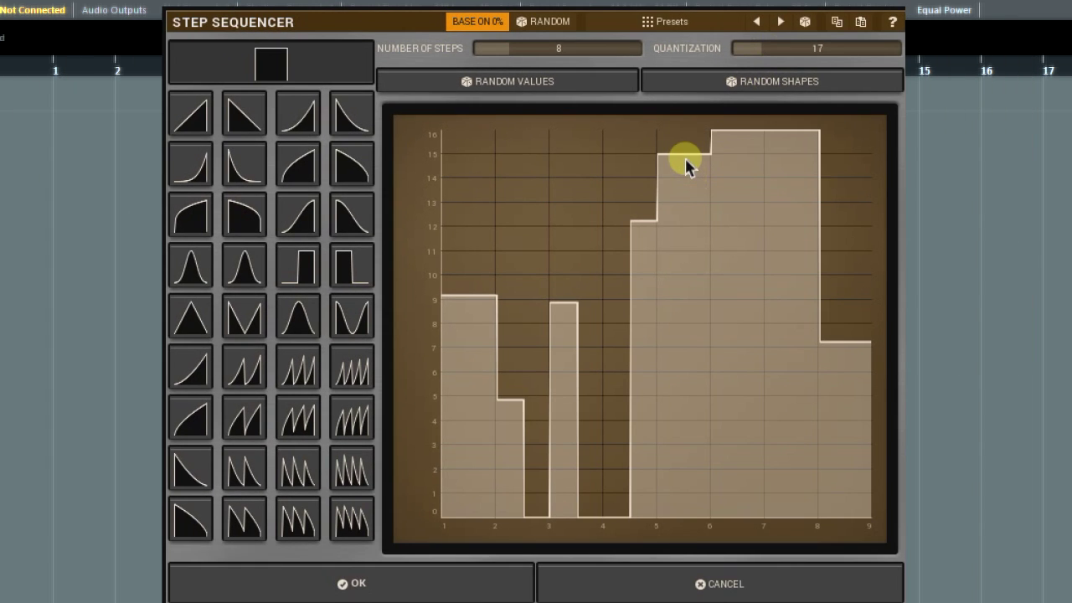
pyautogui.moveTo(684, 161)
pyautogui.mouseDown()
pyautogui.moveTo(688, 298)
pyautogui.moveTo(687, 266)
pyautogui.mouseUp()
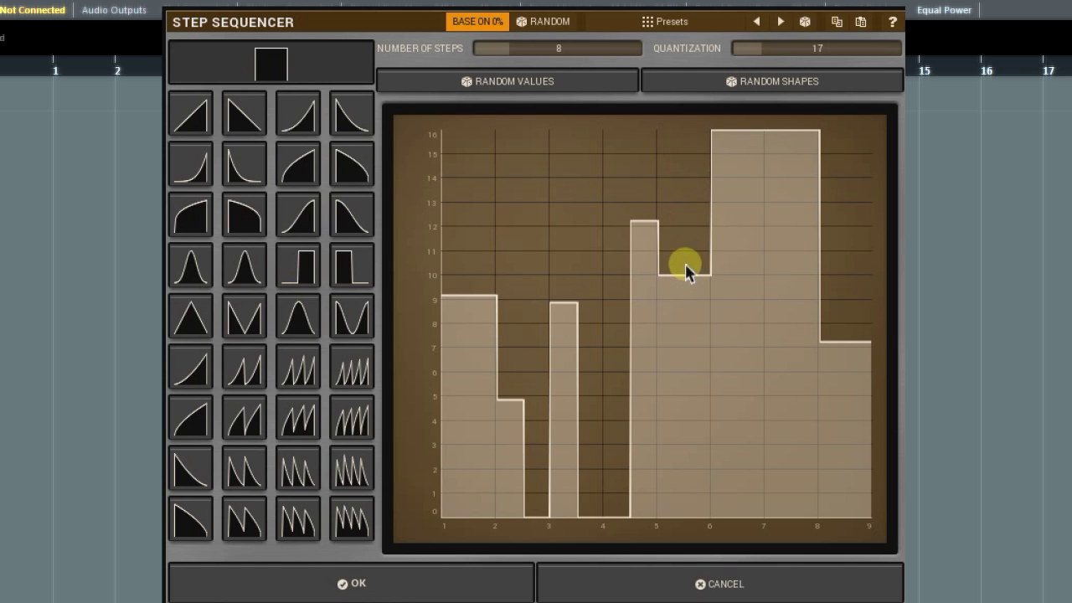
pyautogui.moveTo(788, 234); pyautogui.dragTo(794, 202)
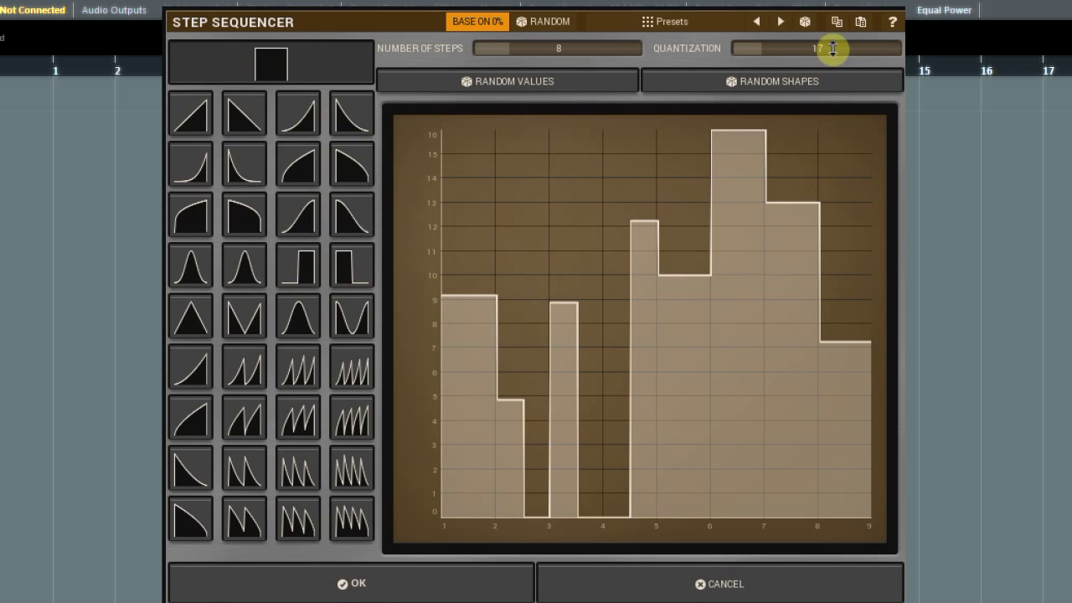
pyautogui.scroll(5, 826, 43)
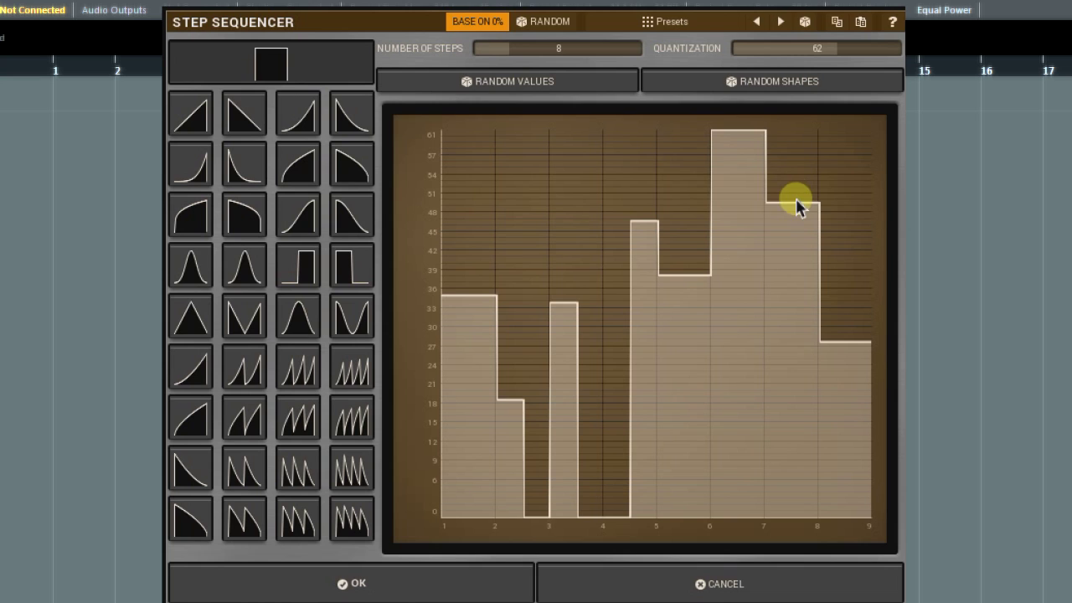
pyautogui.moveTo(795, 204); pyautogui.dragTo(795, 183)
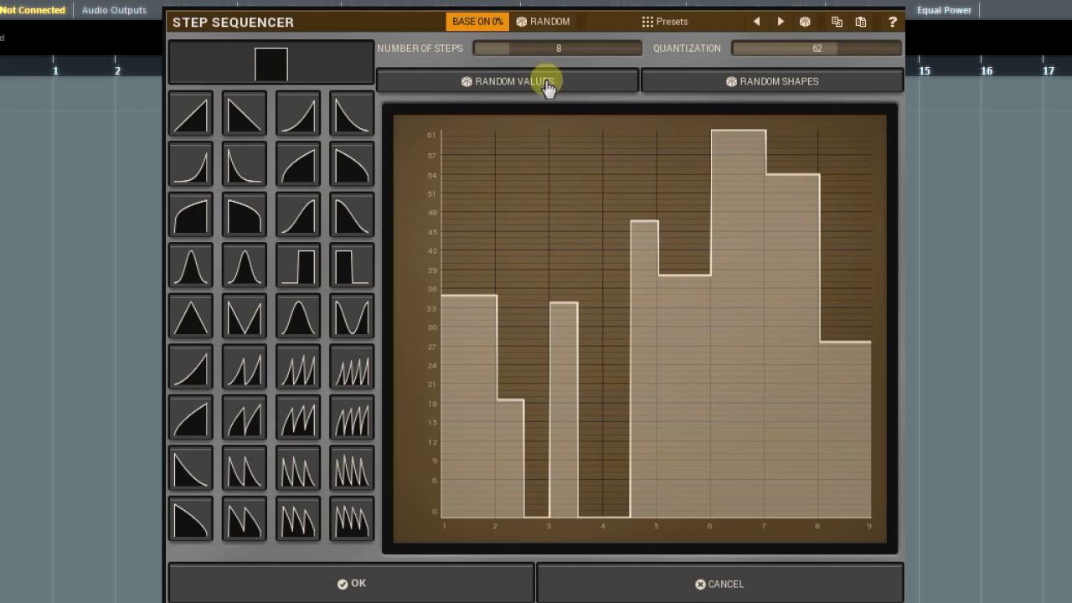
# Step: Compare Base on 0% off and on, and give steps 1 and 2 rising curved shapes
pyautogui.click(479, 29)
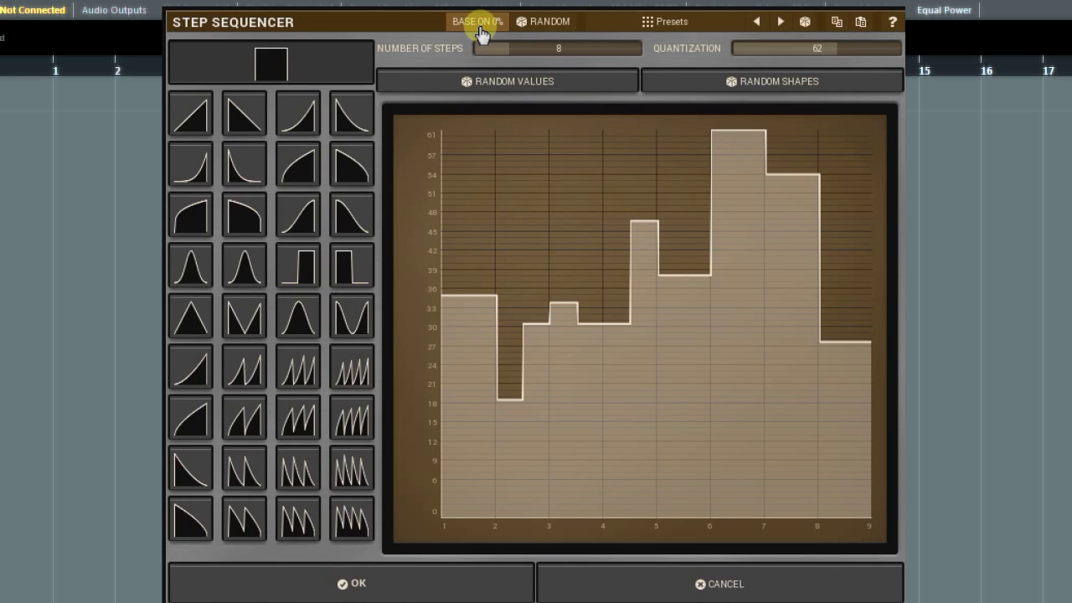
pyautogui.click(479, 30)
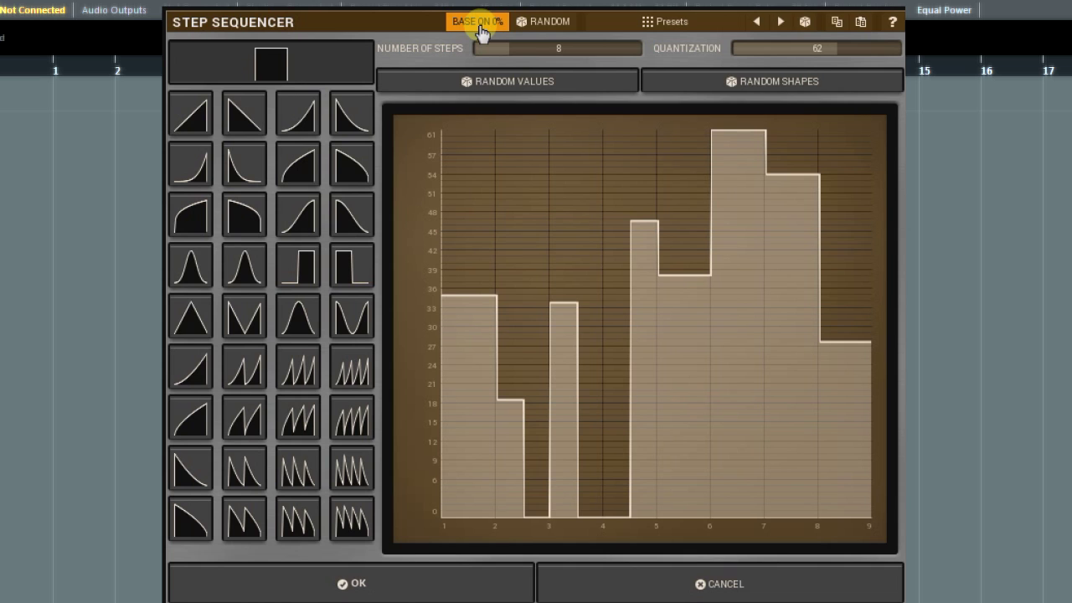
pyautogui.click(482, 31)
pyautogui.click(482, 31)
pyautogui.click(459, 241)
pyautogui.click(525, 289)
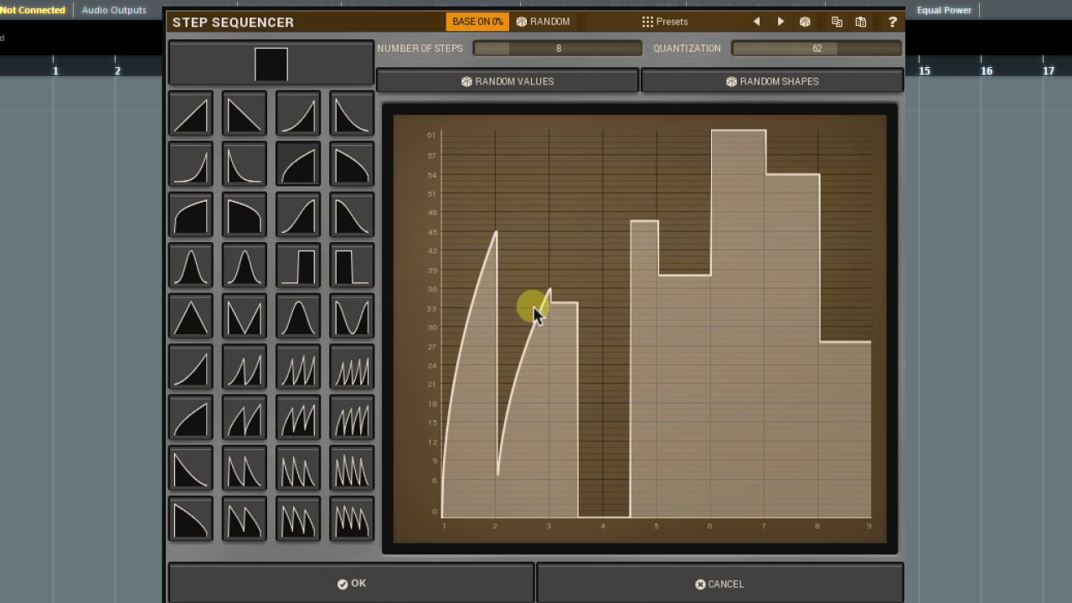
# Step: Turn step 4 into a valley curve and step 5 into four rising saw teeth
pyautogui.click(371, 336)
pyautogui.click(612, 391)
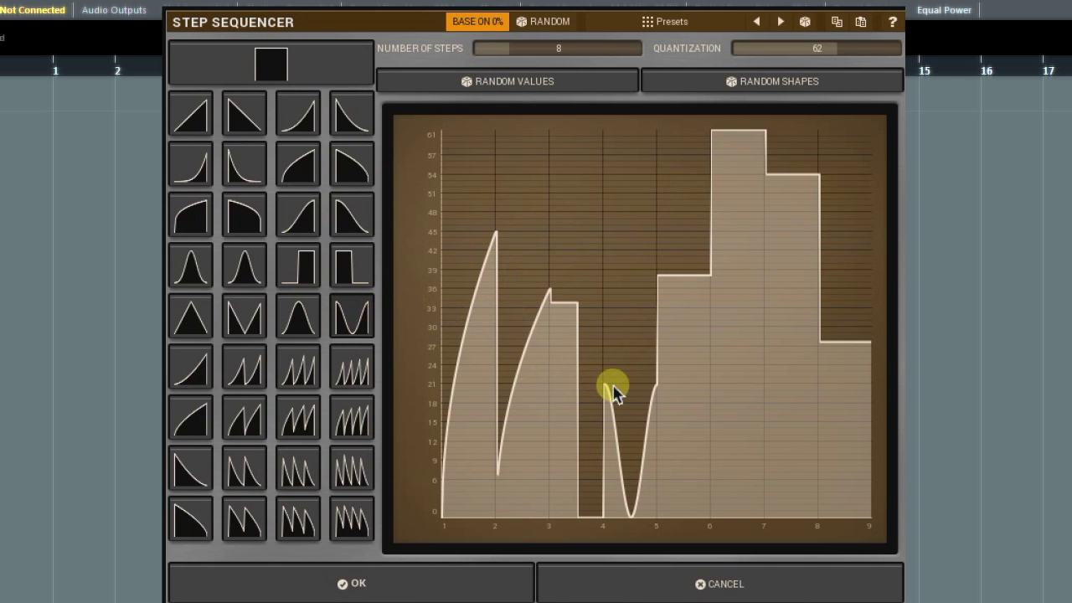
pyautogui.click(352, 379)
pyautogui.click(682, 233)
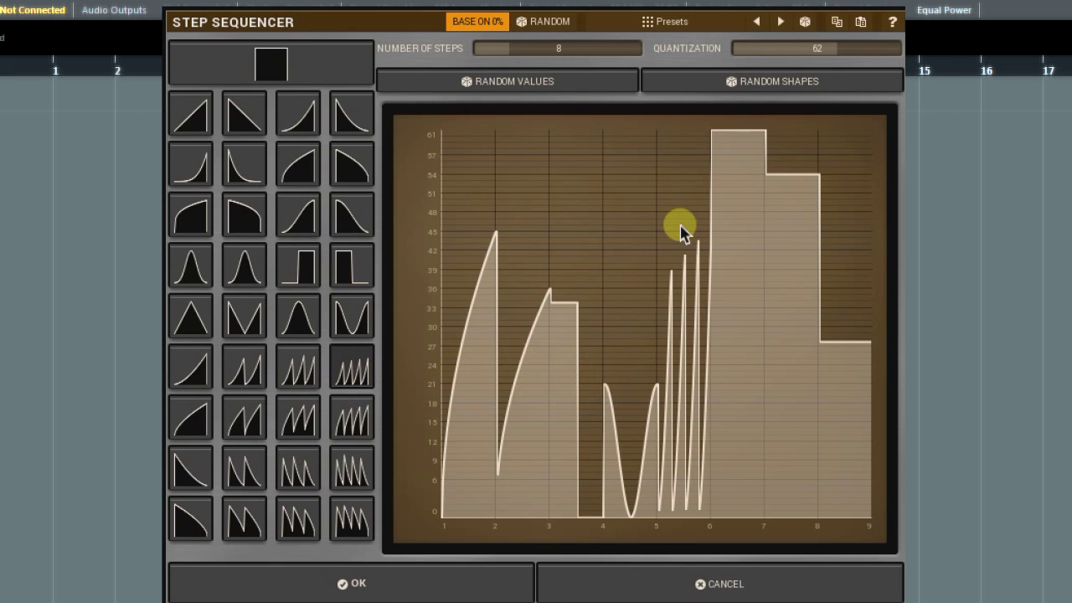
# Step: Make steps 6 and 7 two-tooth saws, finishing with Base on 0% enabled
pyautogui.click(482, 27)
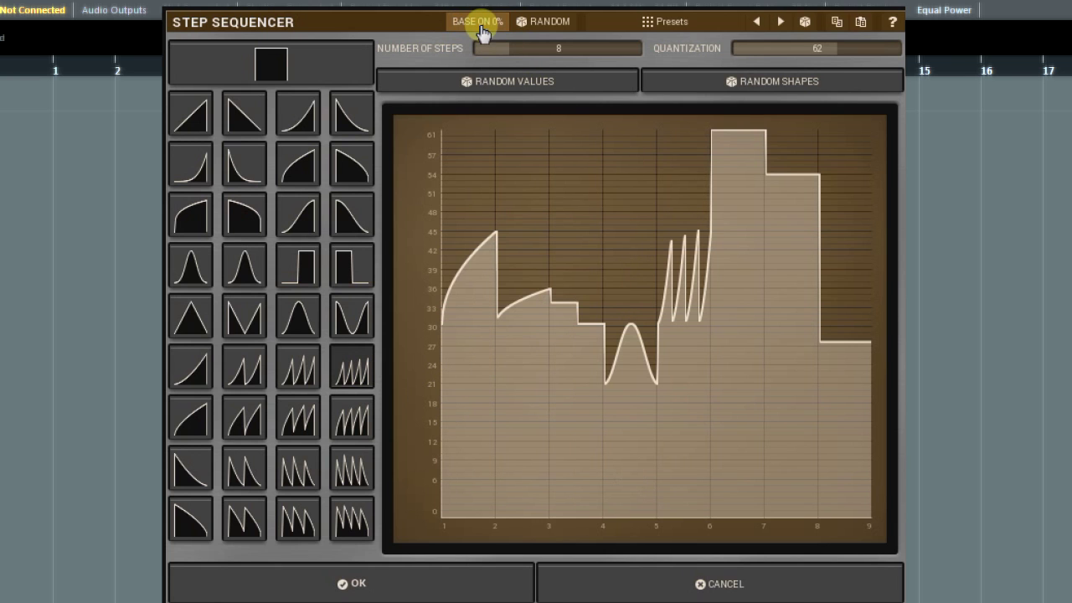
pyautogui.click(247, 421)
pyautogui.click(792, 466)
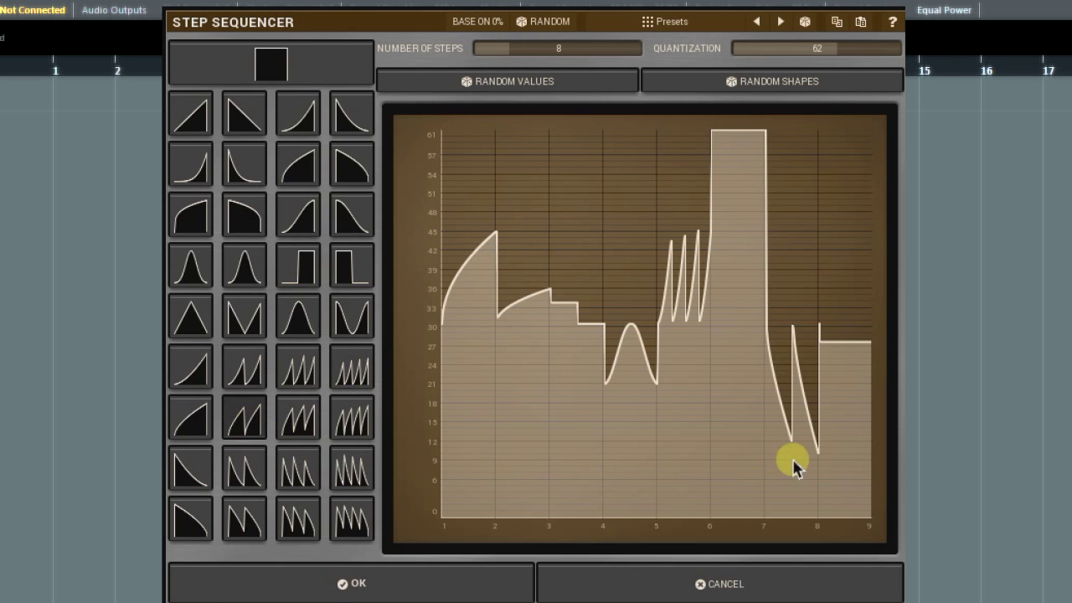
pyautogui.click(729, 483)
pyautogui.click(482, 25)
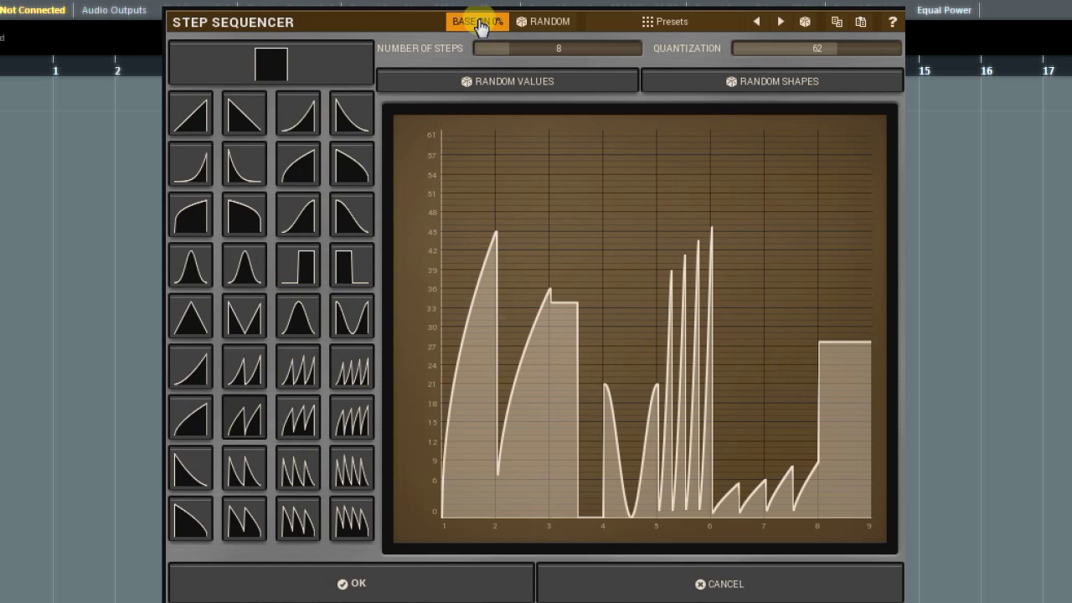
pyautogui.click(482, 25)
pyautogui.click(481, 25)
# Step: Randomize the eight step values and curve shapes twice each, then accept the sequence
pyautogui.click(518, 90)
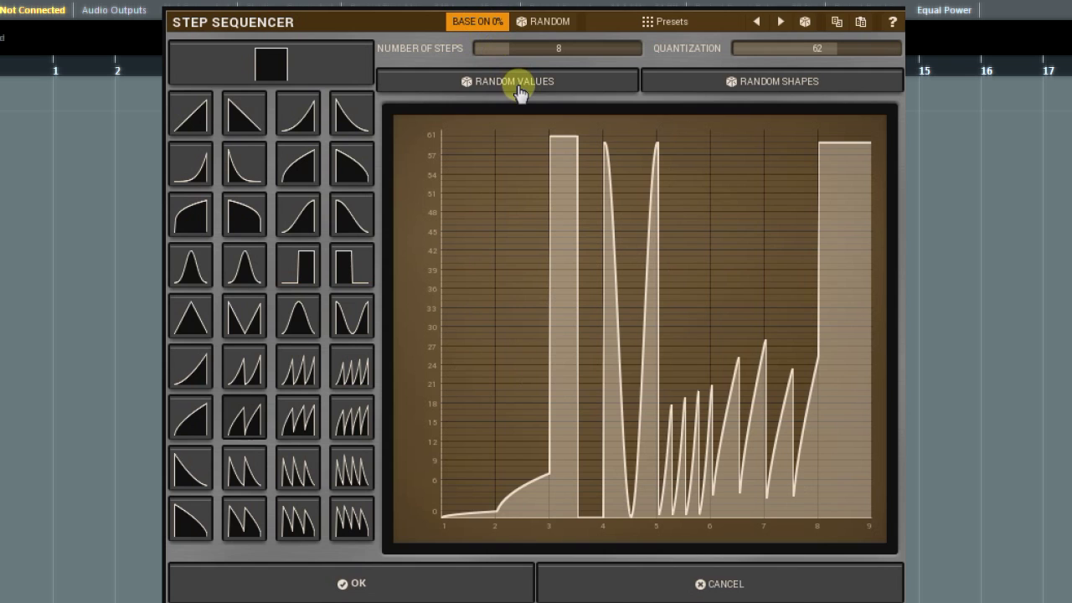
pyautogui.click(518, 90)
pyautogui.click(748, 88)
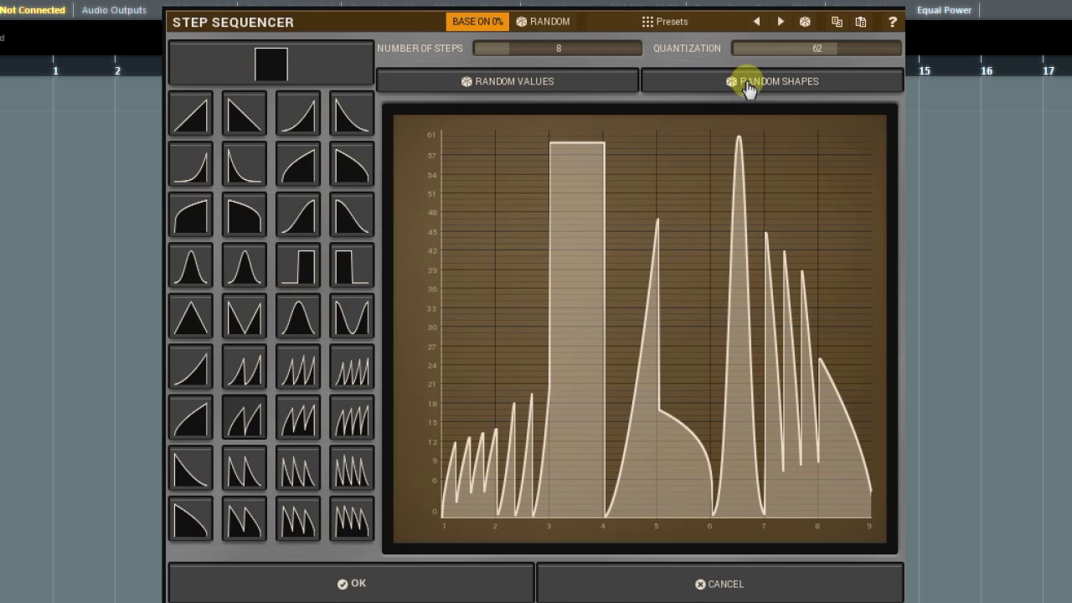
pyautogui.click(748, 88)
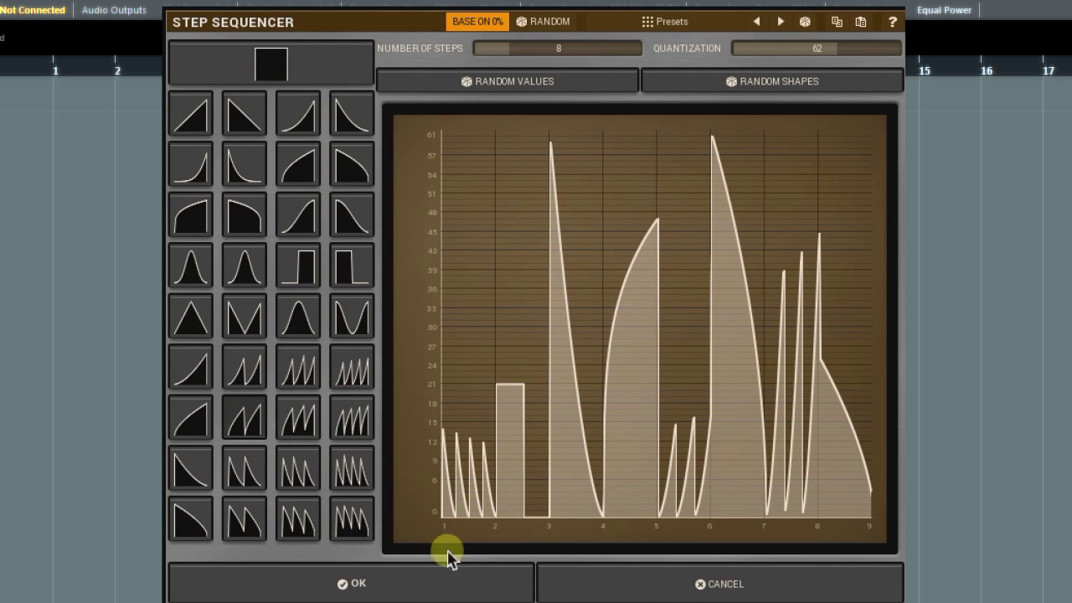
pyautogui.click(429, 580)
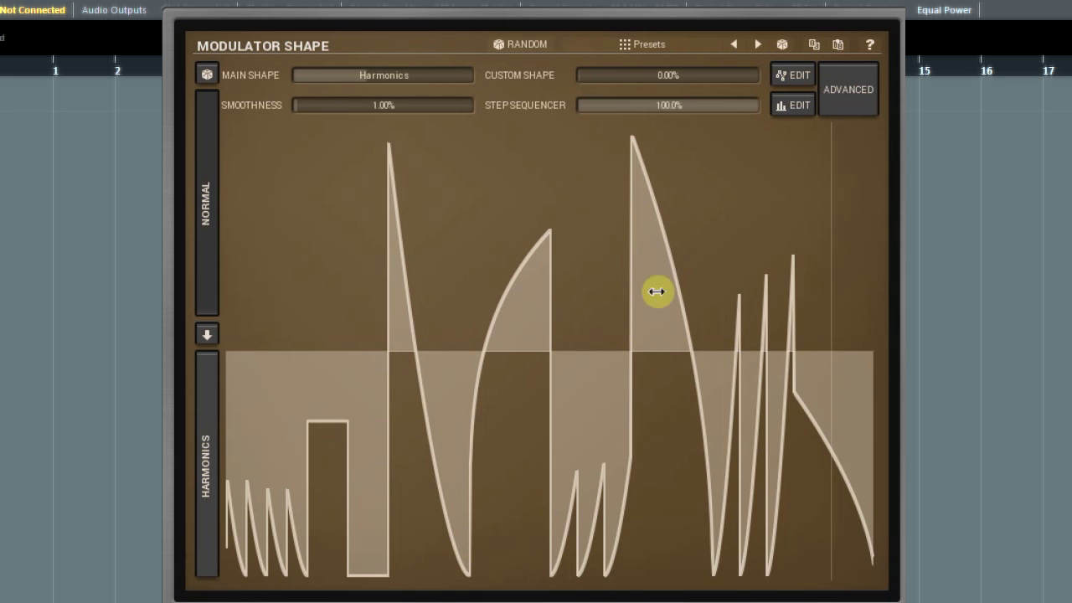
# Step: Lower the step sequencer amount to 62.8% and adjust Smoothness to round the waveform corners
pyautogui.moveTo(713, 106); pyautogui.dragTo(713, 106)
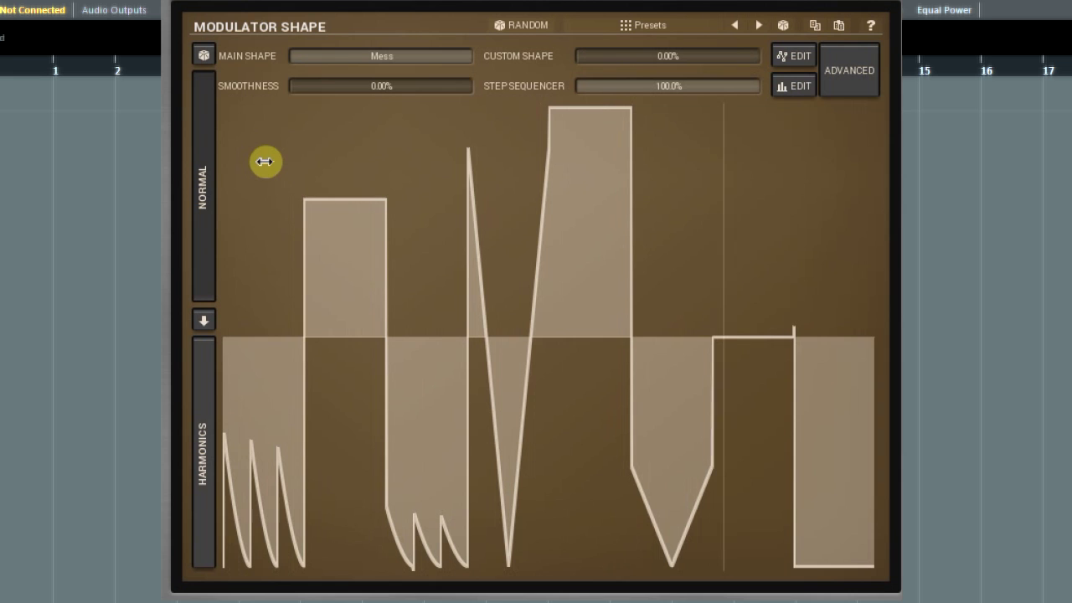
pyautogui.moveTo(323, 89); pyautogui.dragTo(324, 94)
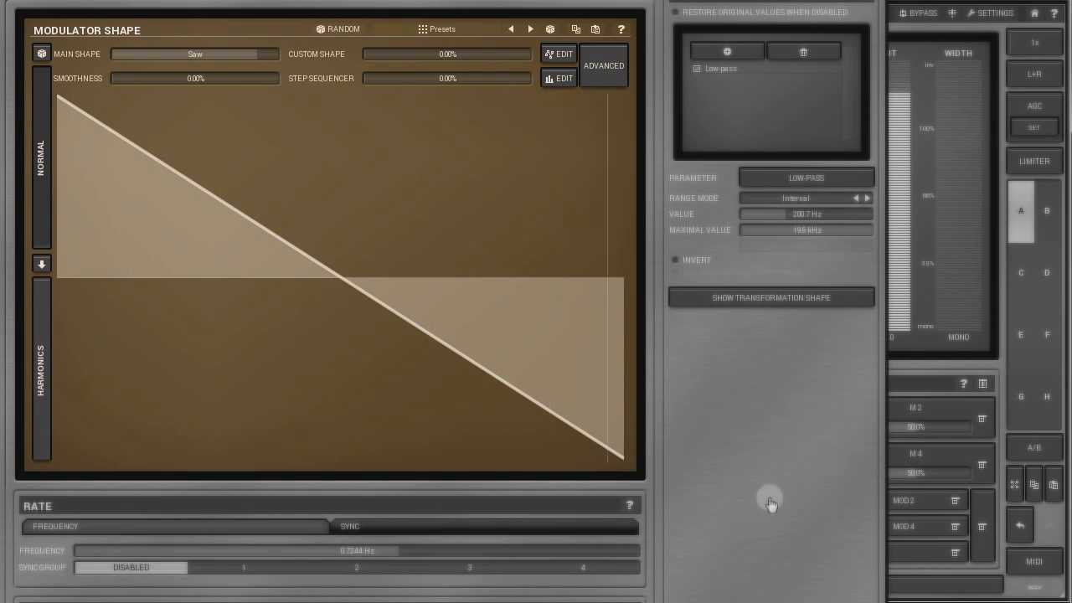
# Step: Load a sawtooth .wav as the modulator's custom sample and raise Custom Sample Depth to 100%
pyautogui.click(600, 75)
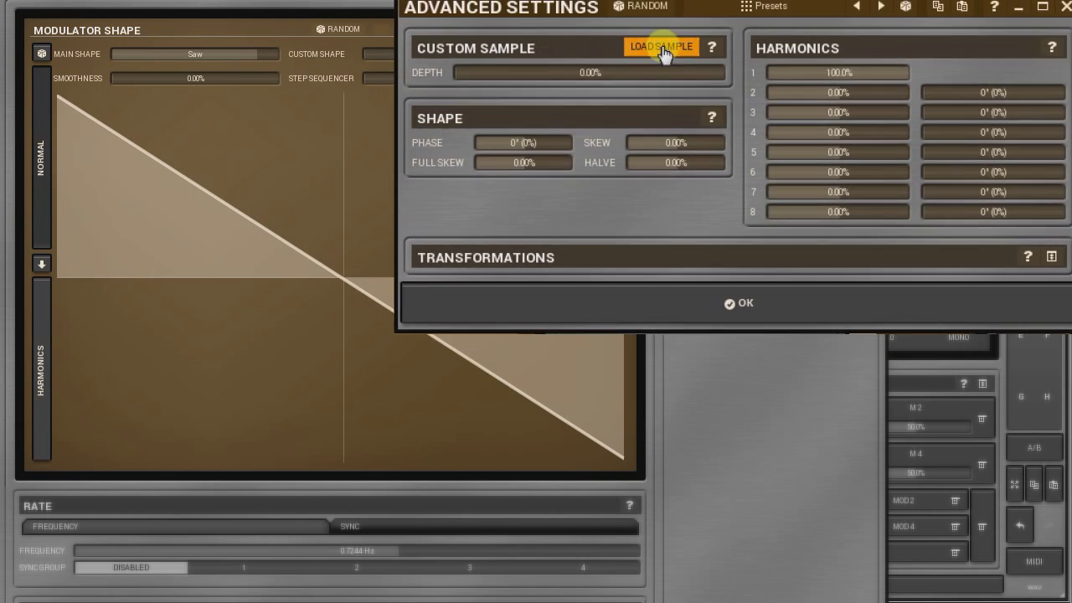
pyautogui.click(584, 41)
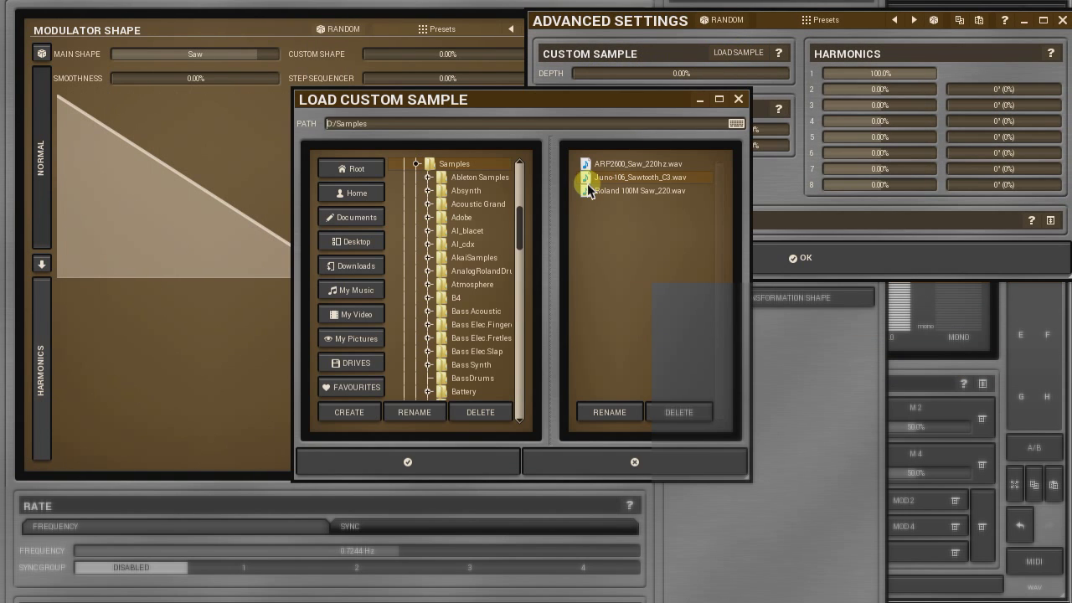
pyautogui.click(474, 466)
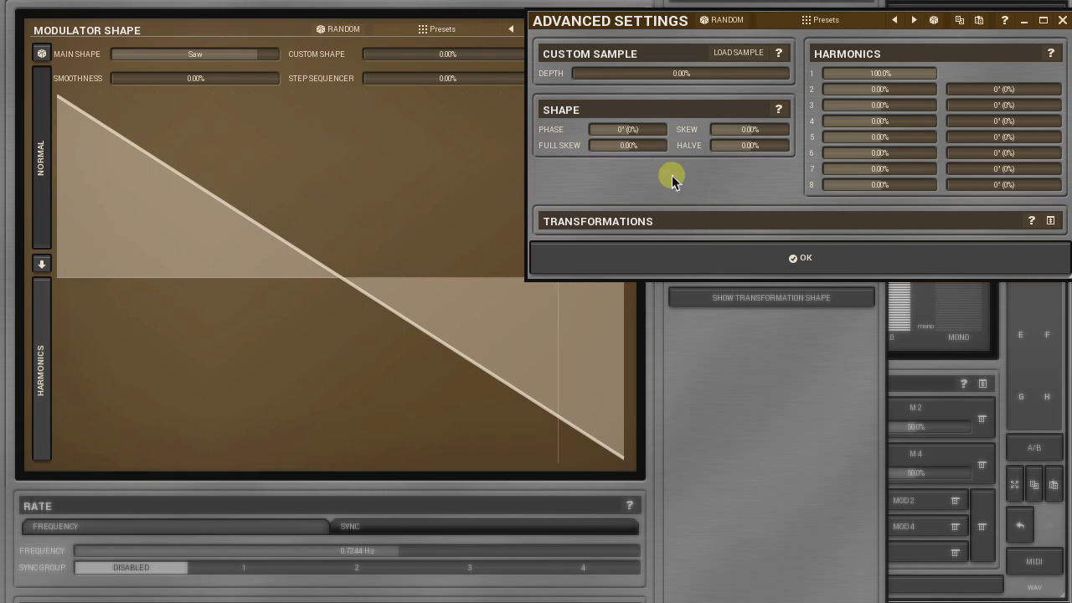
pyautogui.moveTo(641, 72); pyautogui.dragTo(644, 72)
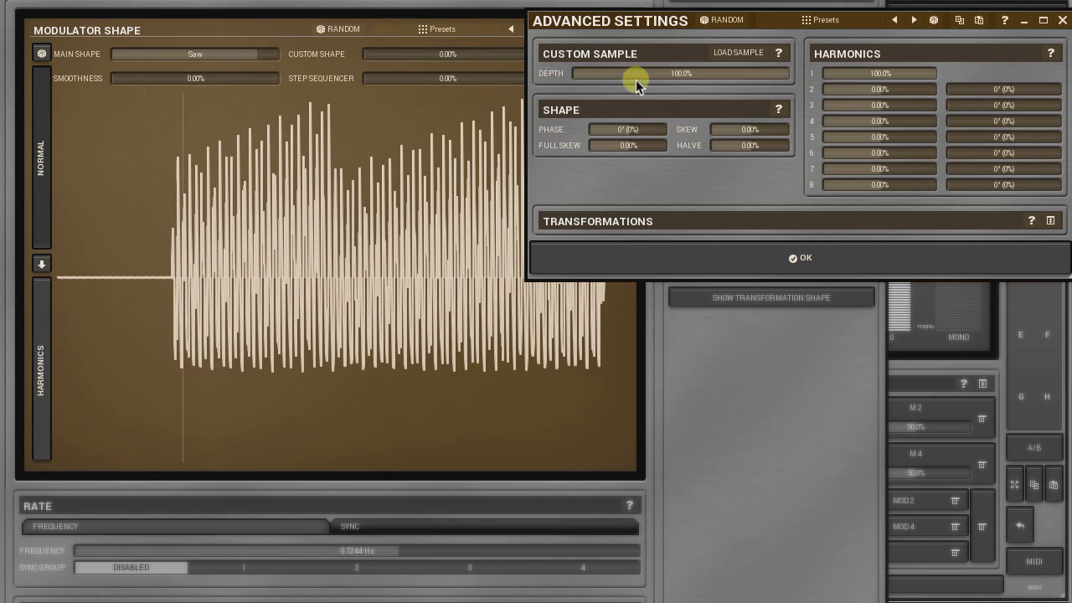
pyautogui.moveTo(467, 86); pyautogui.dragTo(871, 84)
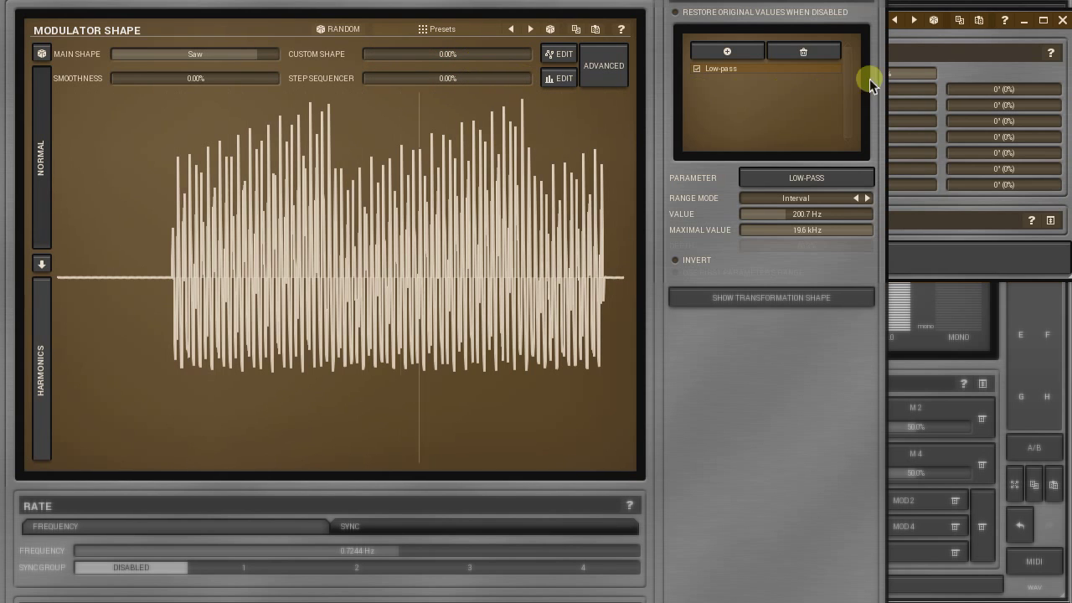
# Step: Set Custom Sample Depth to 0% and experiment with Phase, Full Skew, Skew and Halve
pyautogui.click(906, 56)
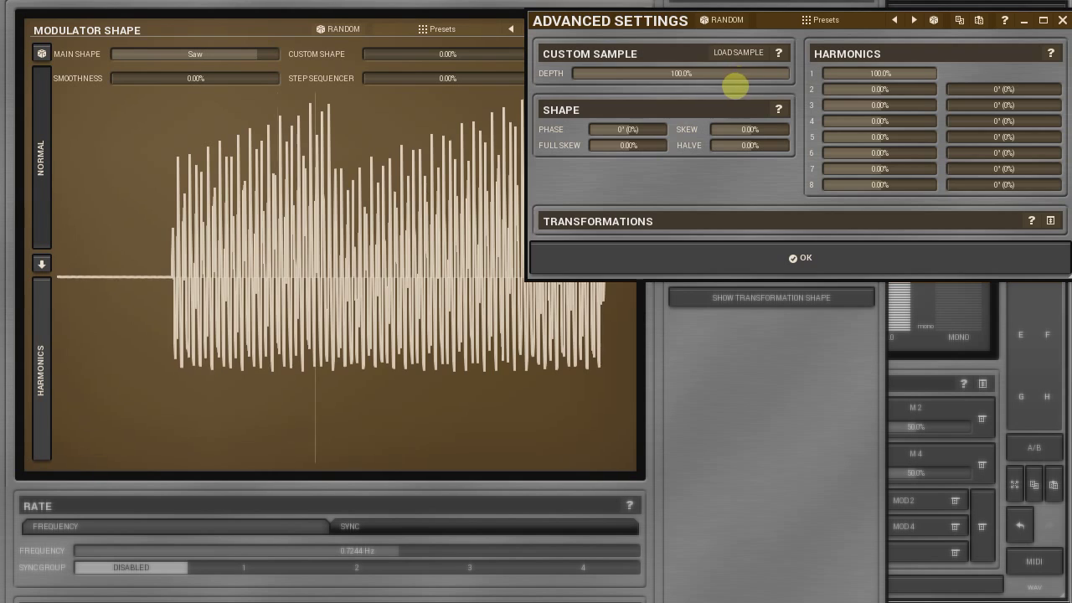
pyautogui.moveTo(737, 87); pyautogui.dragTo(742, 120)
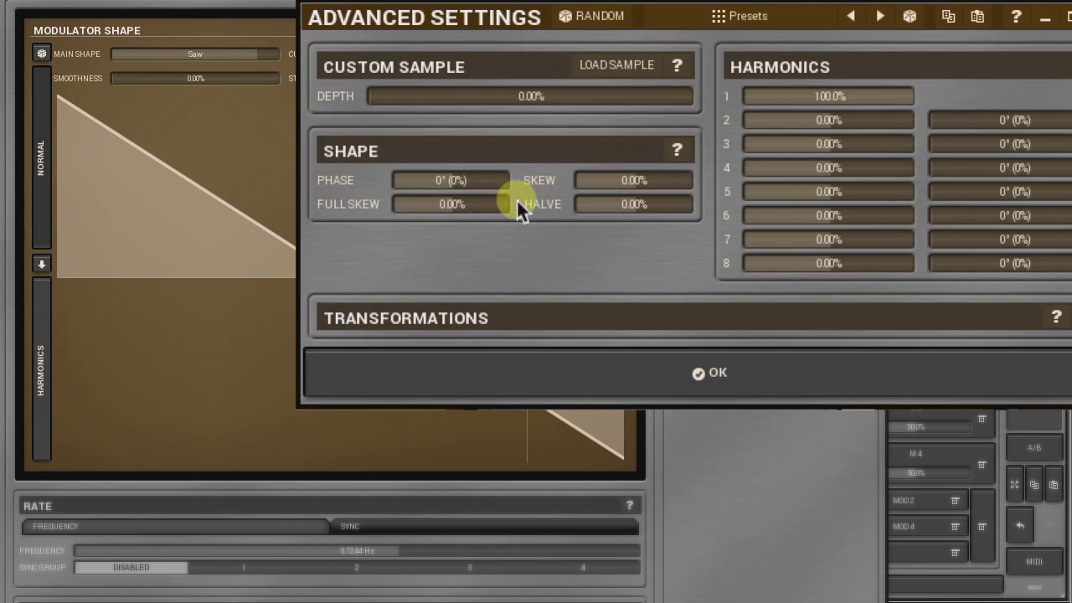
pyautogui.moveTo(486, 180); pyautogui.dragTo(492, 179)
pyautogui.scroll(10, 652, 129)
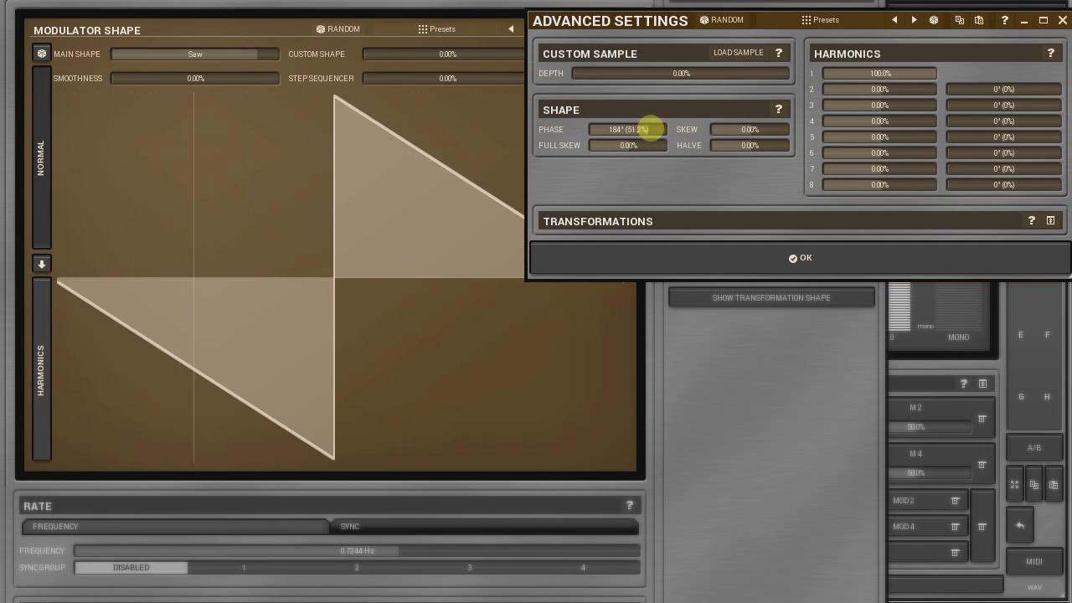
pyautogui.scroll(8, 653, 146)
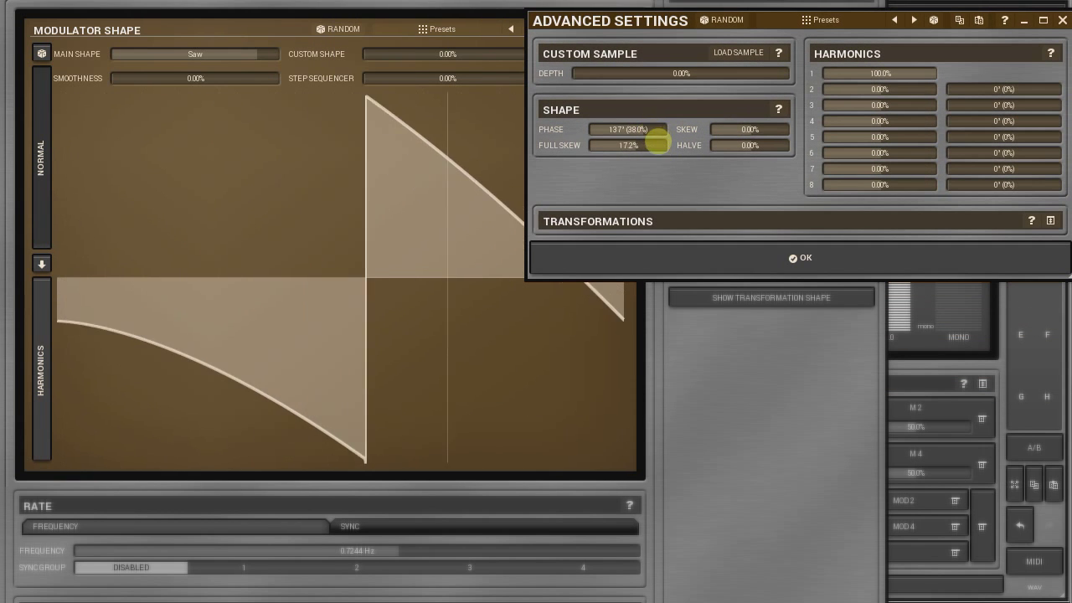
pyautogui.scroll(-10, 654, 145)
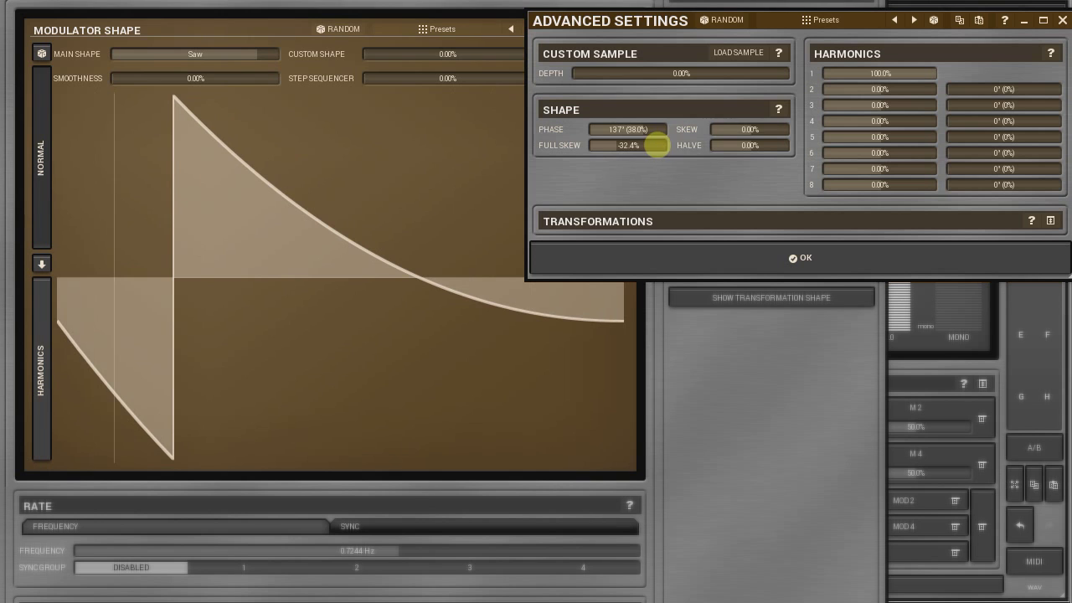
pyautogui.scroll(2, 762, 128)
pyautogui.scroll(-15, 762, 129)
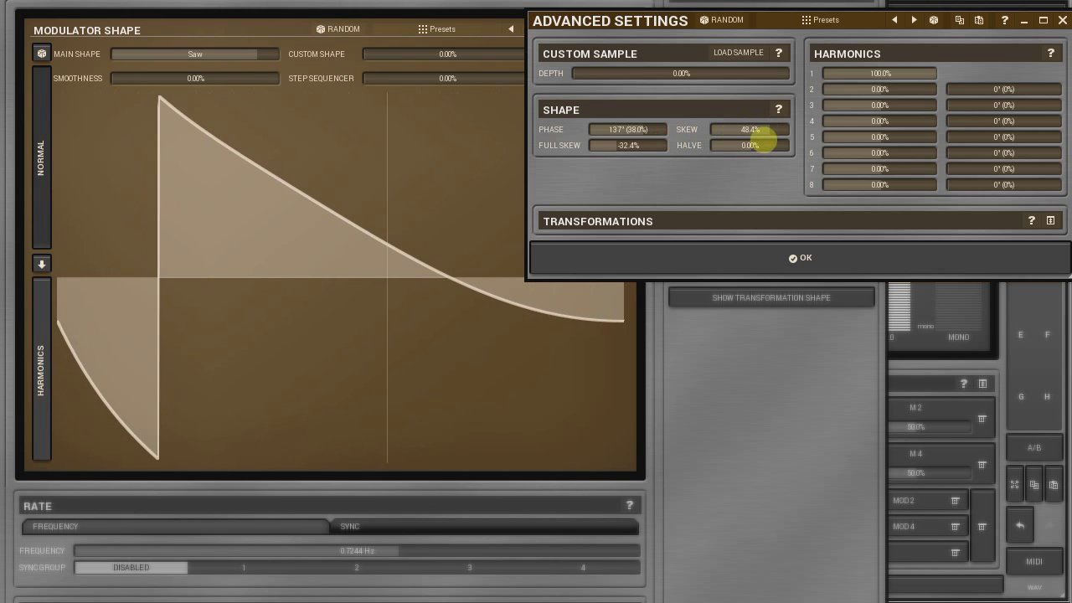
pyautogui.scroll(15, 764, 144)
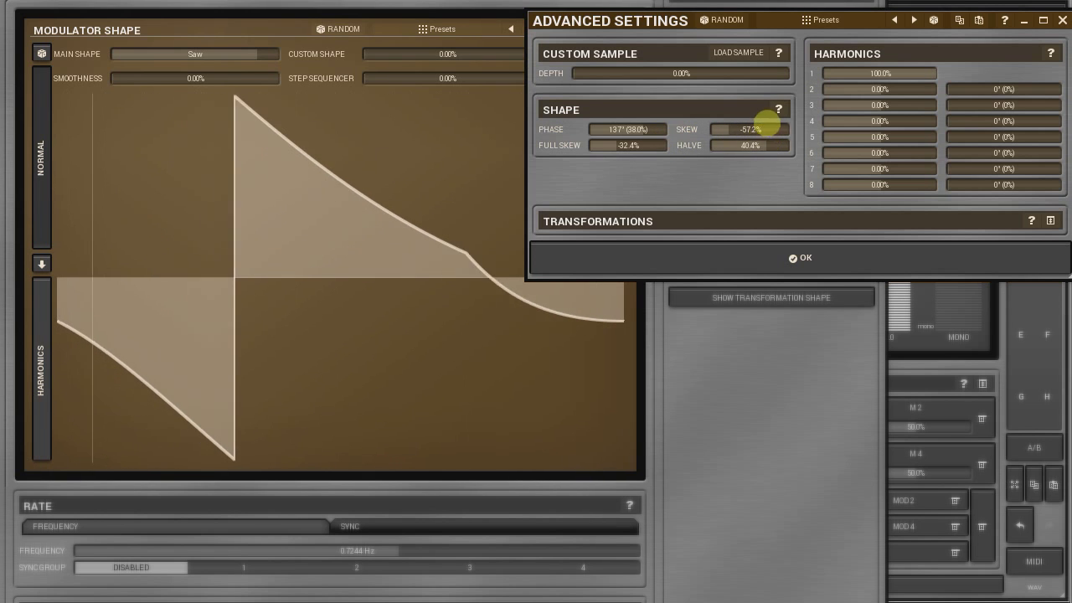
# Step: Reset Halve, Skew and Phase to zero, keeping the −32.4% full skew
pyautogui.doubleClick(768, 144)
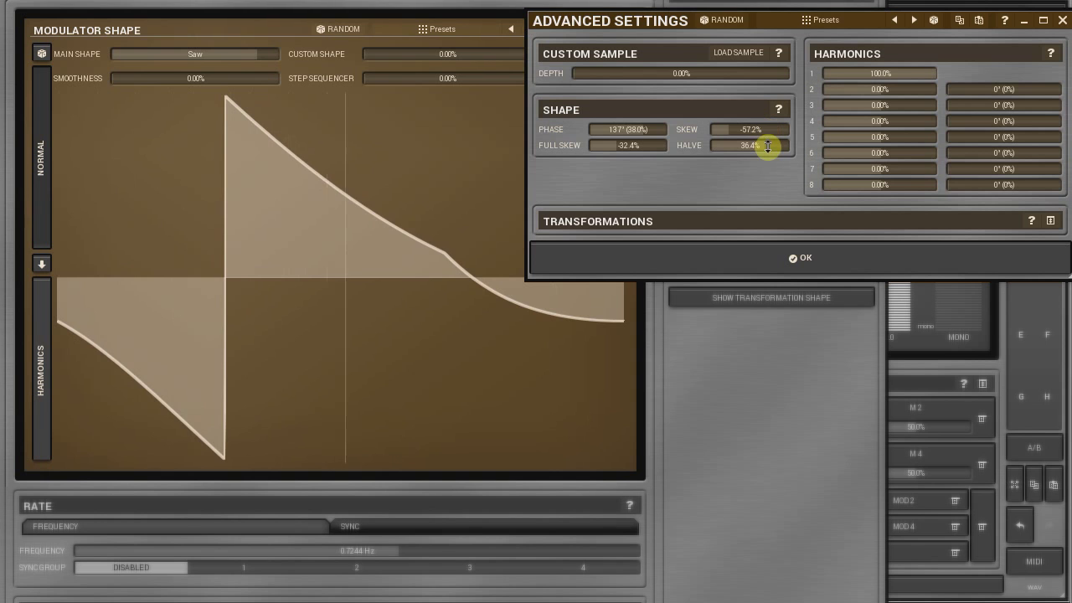
pyautogui.doubleClick(753, 130)
pyautogui.doubleClick(651, 129)
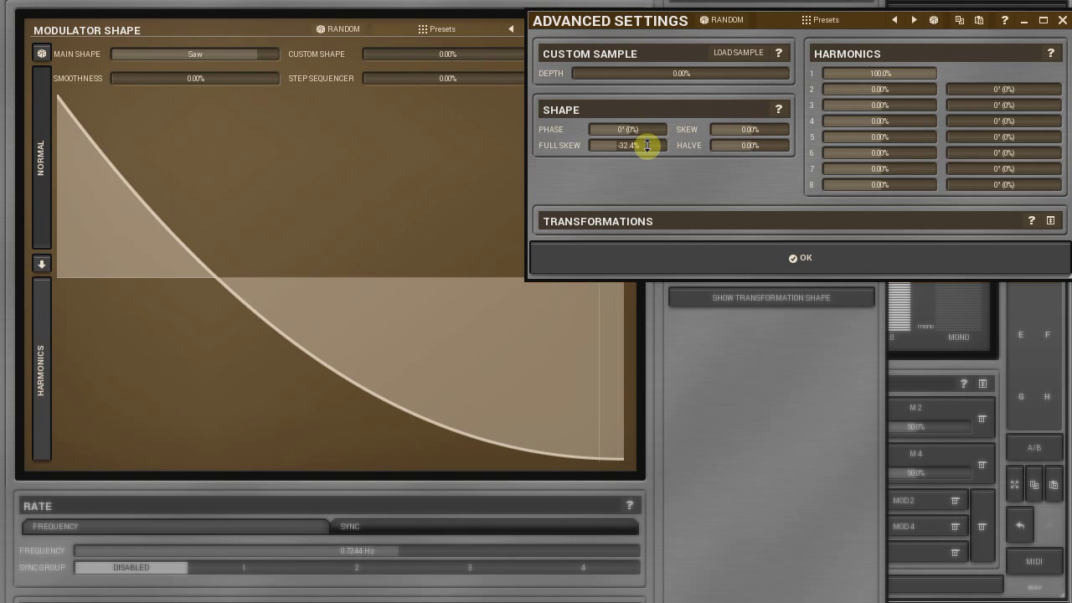
# Step: Zero Full Skew, try Harmonic 3 at 86° phase with Harmonic 1 at 0%, then remove Harmonic 3
pyautogui.doubleClick(646, 145)
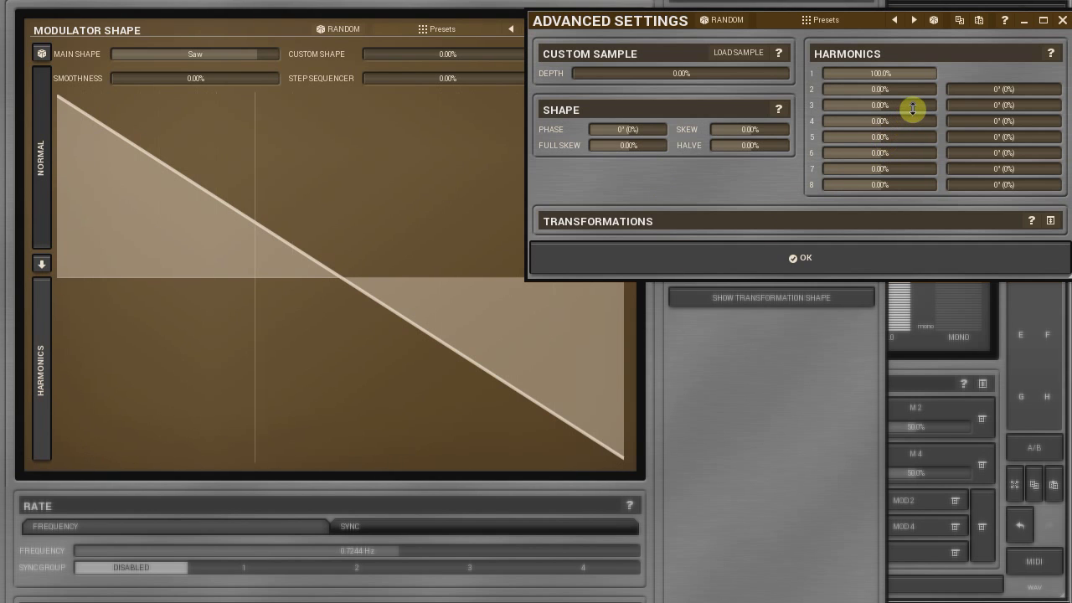
pyautogui.moveTo(913, 109); pyautogui.dragTo(913, 107)
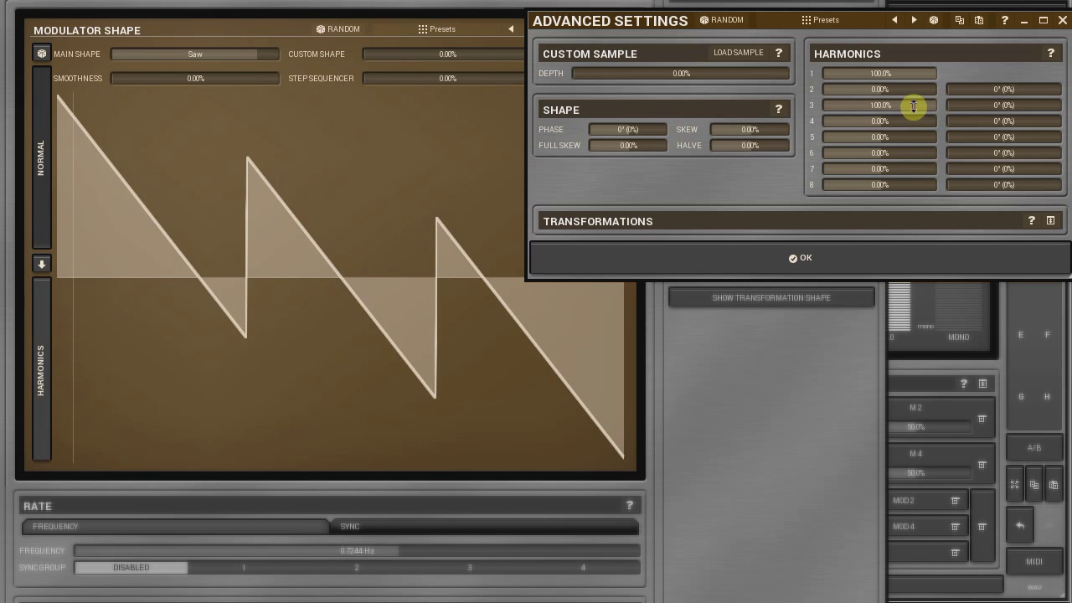
pyautogui.doubleClick(910, 73)
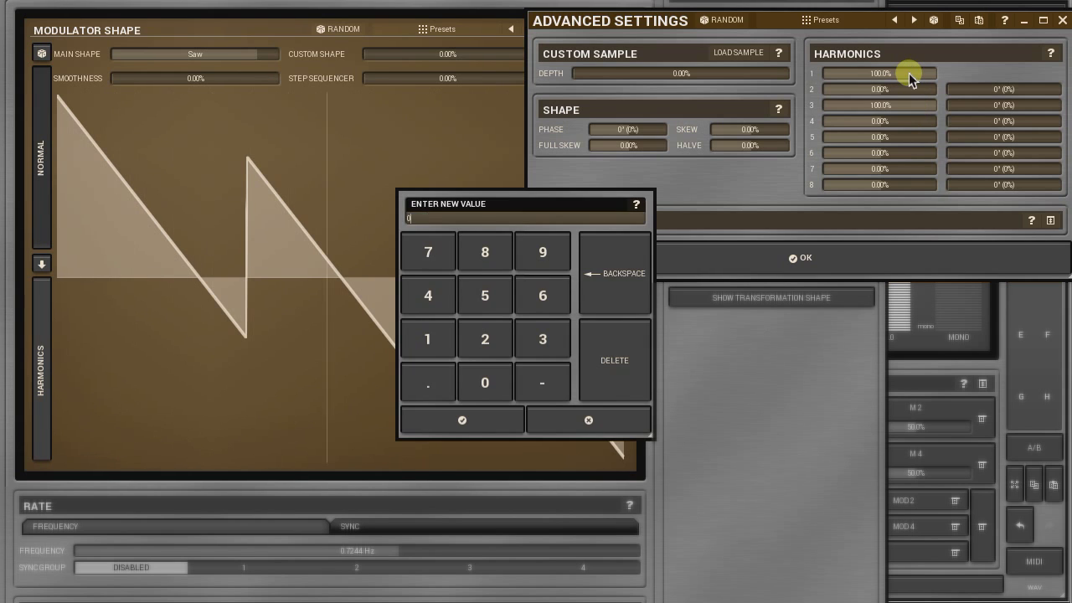
pyautogui.press('Return')
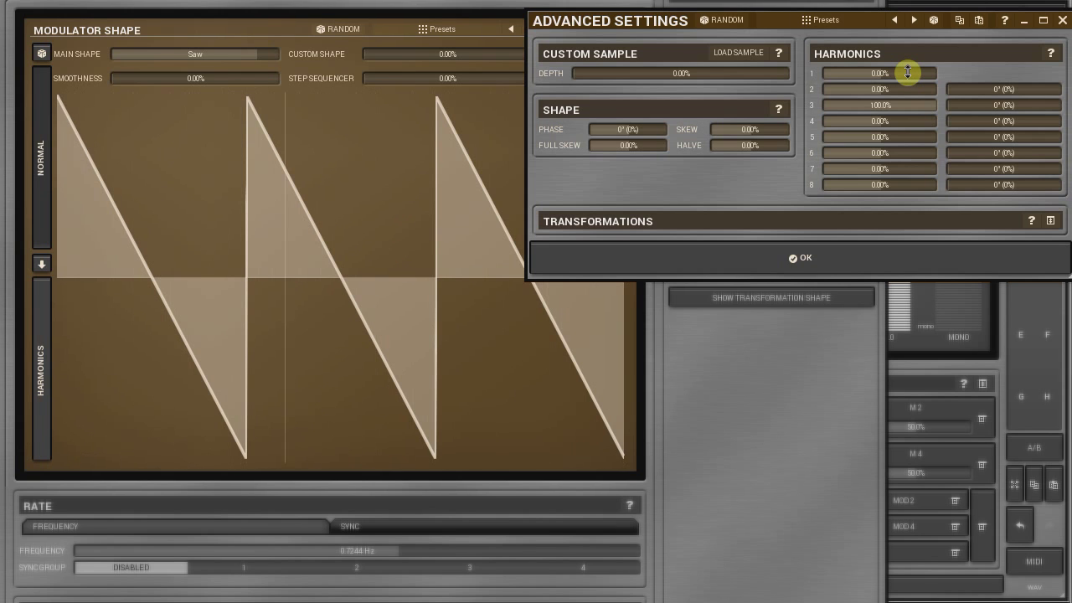
pyautogui.moveTo(961, 102); pyautogui.dragTo(964, 105)
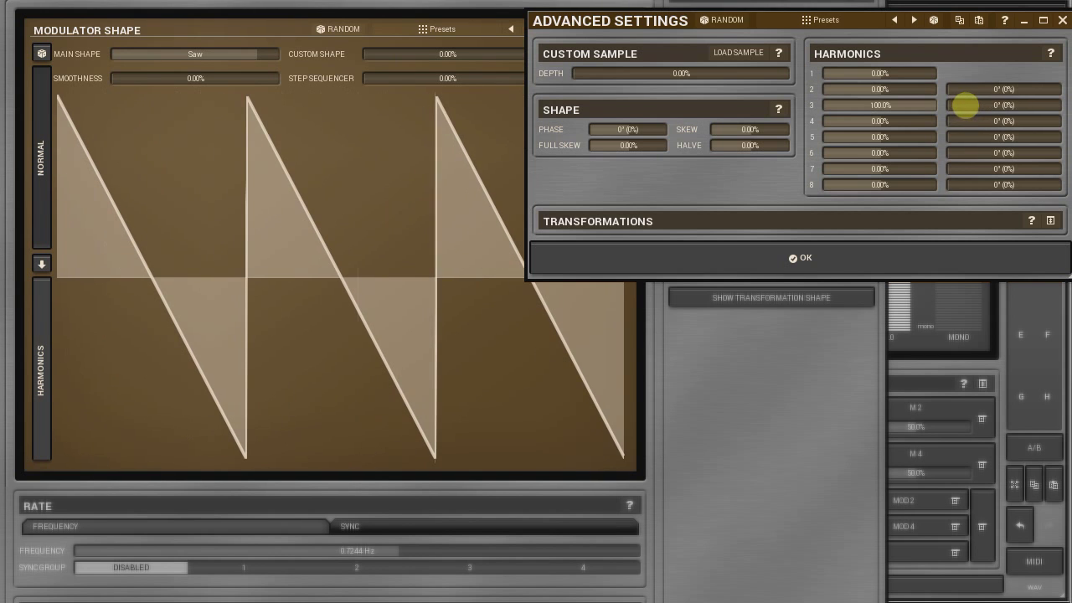
pyautogui.doubleClick(913, 107)
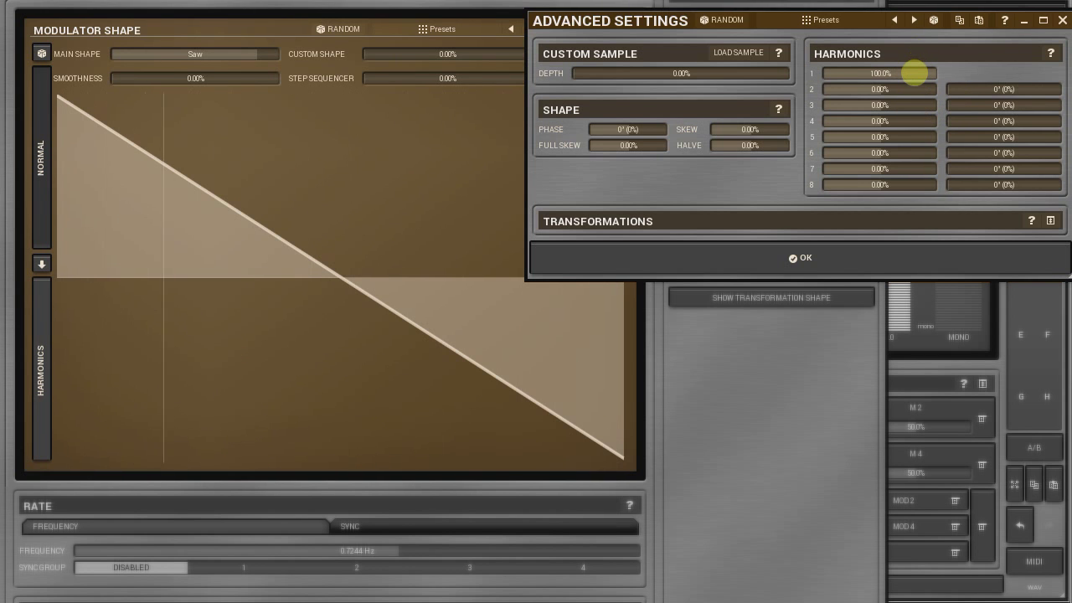
# Step: Restore Harmonic 1 to 100% and enable both the Shape and Amplitude transformations
pyautogui.doubleClick(913, 73)
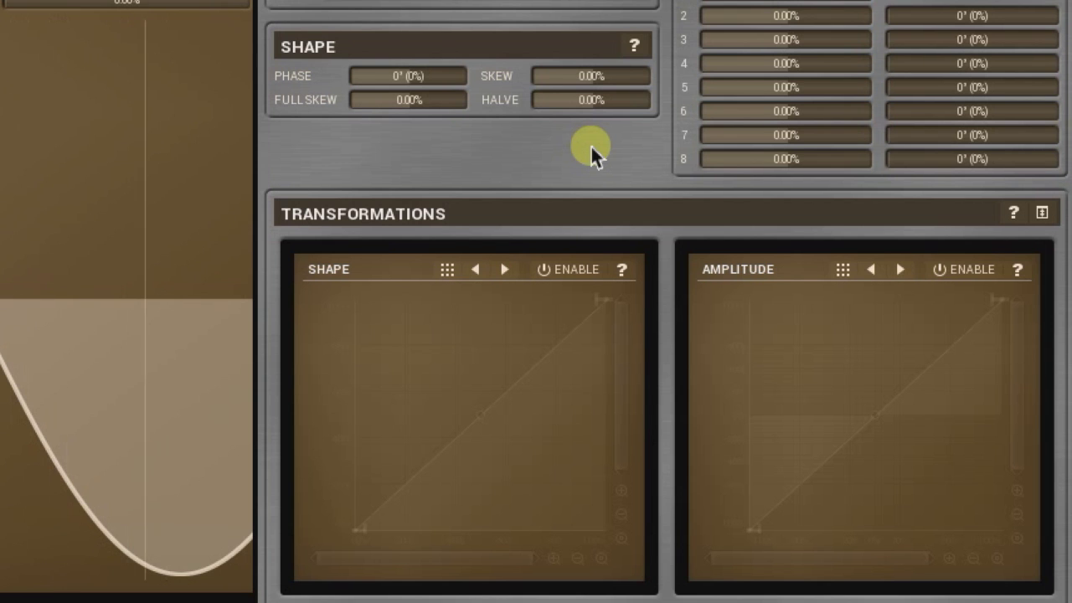
pyautogui.click(587, 270)
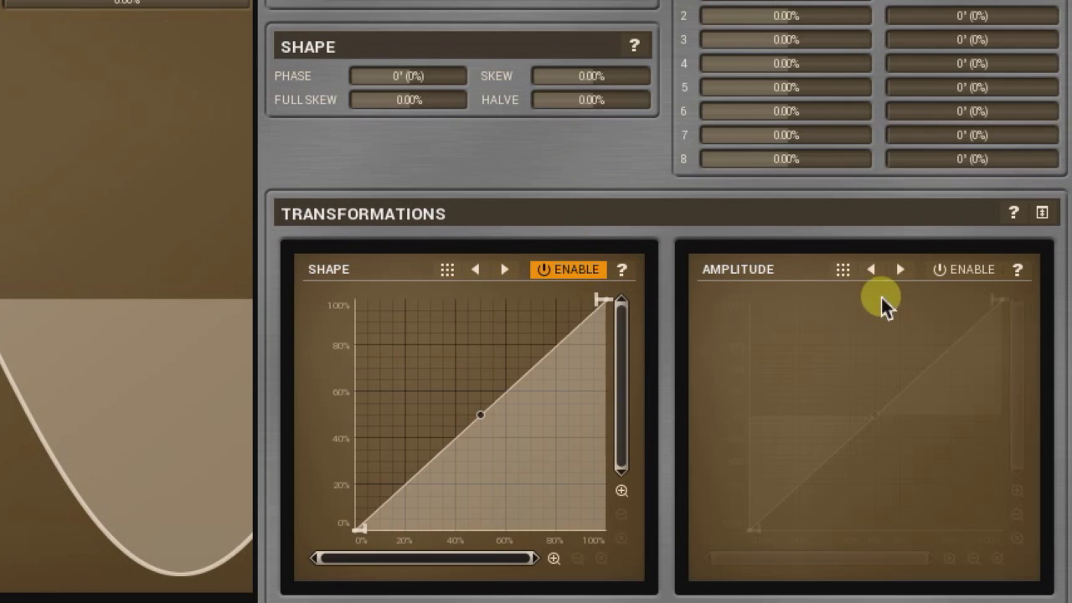
pyautogui.click(975, 273)
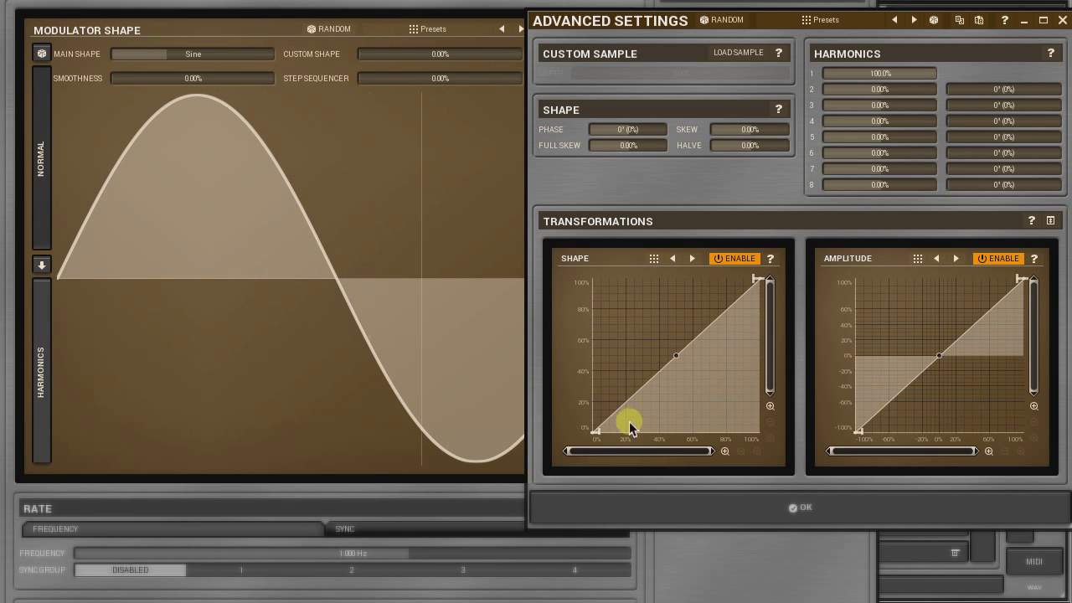
# Step: Shape the Shape transformation curve to ramp from 0% to 100% near 38%, then hold flat
pyautogui.moveTo(596, 432); pyautogui.dragTo(608, 253)
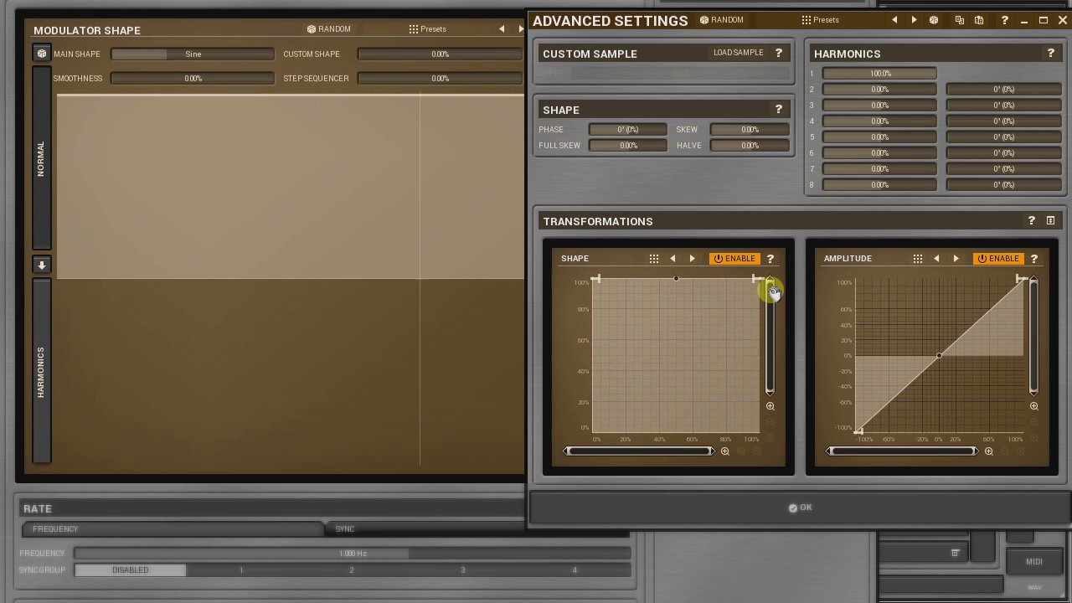
pyautogui.moveTo(762, 280); pyautogui.dragTo(742, 467)
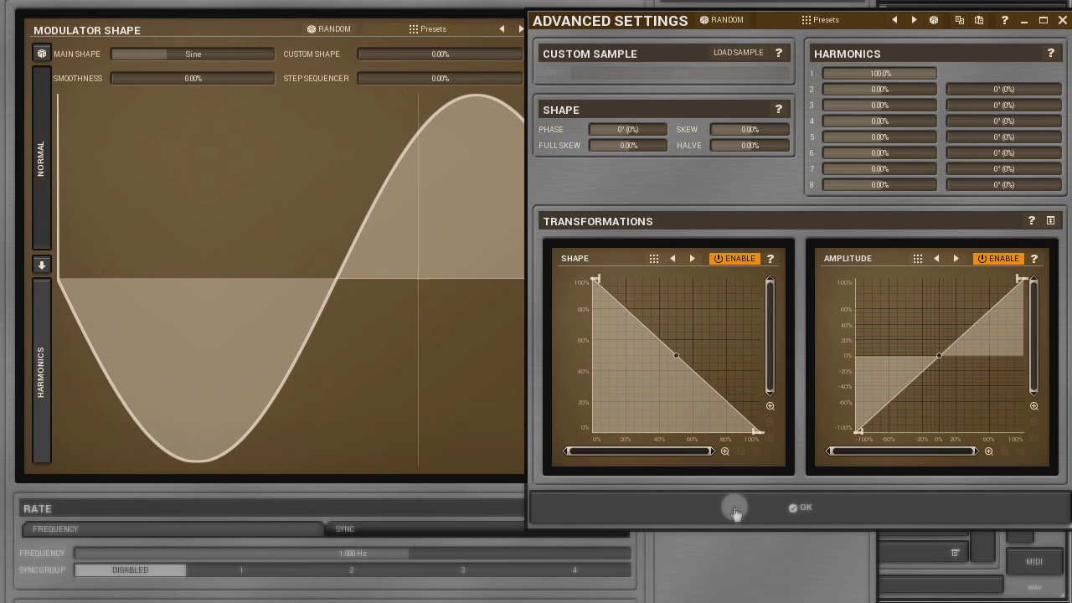
pyautogui.click(733, 509)
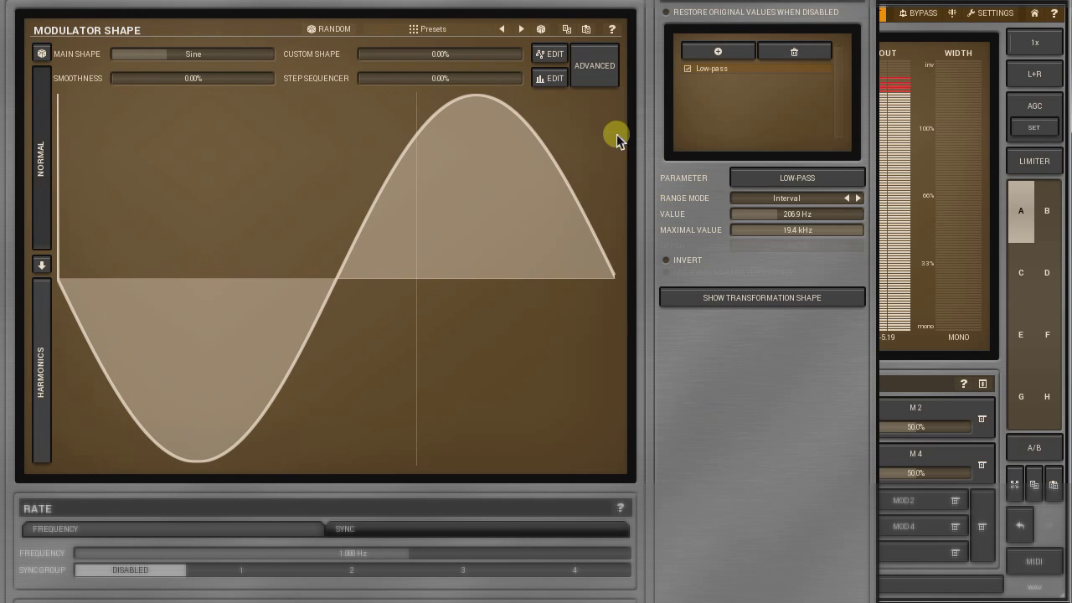
pyautogui.click(594, 74)
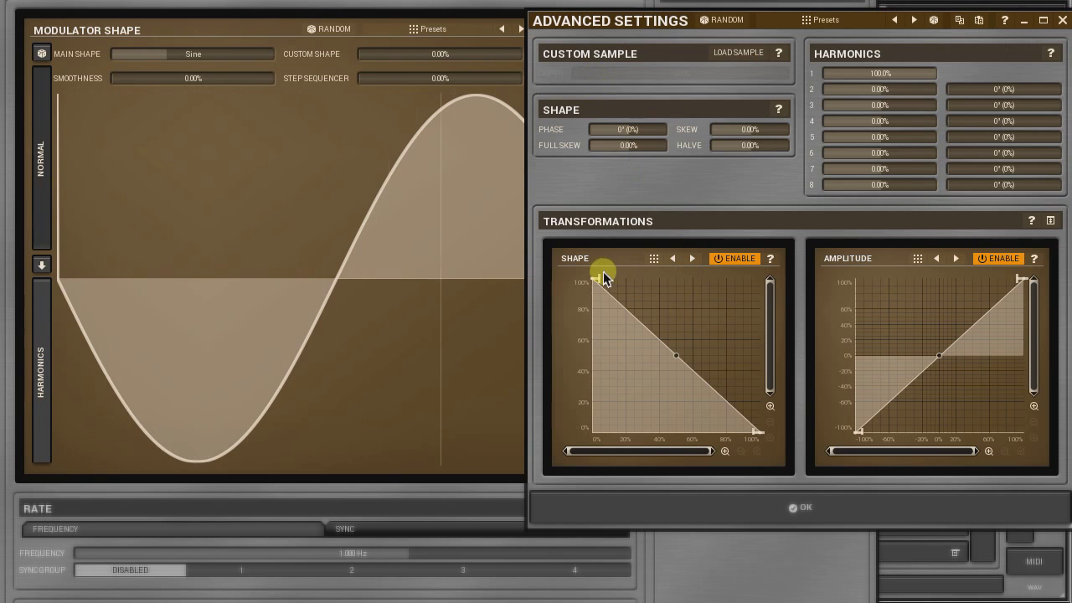
pyautogui.moveTo(596, 282); pyautogui.dragTo(592, 433)
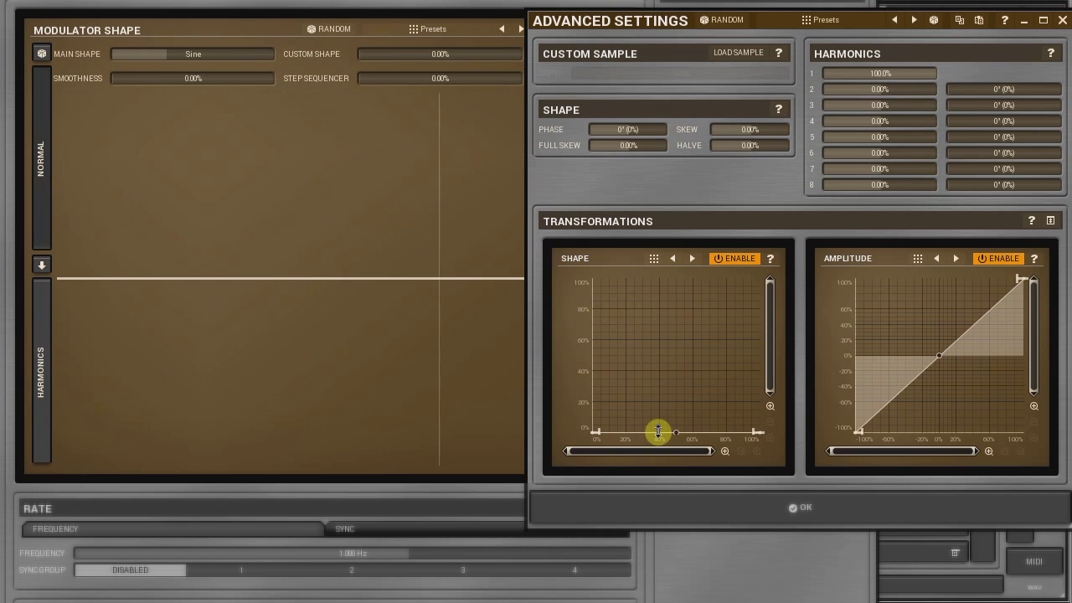
pyautogui.moveTo(658, 433); pyautogui.dragTo(670, 374)
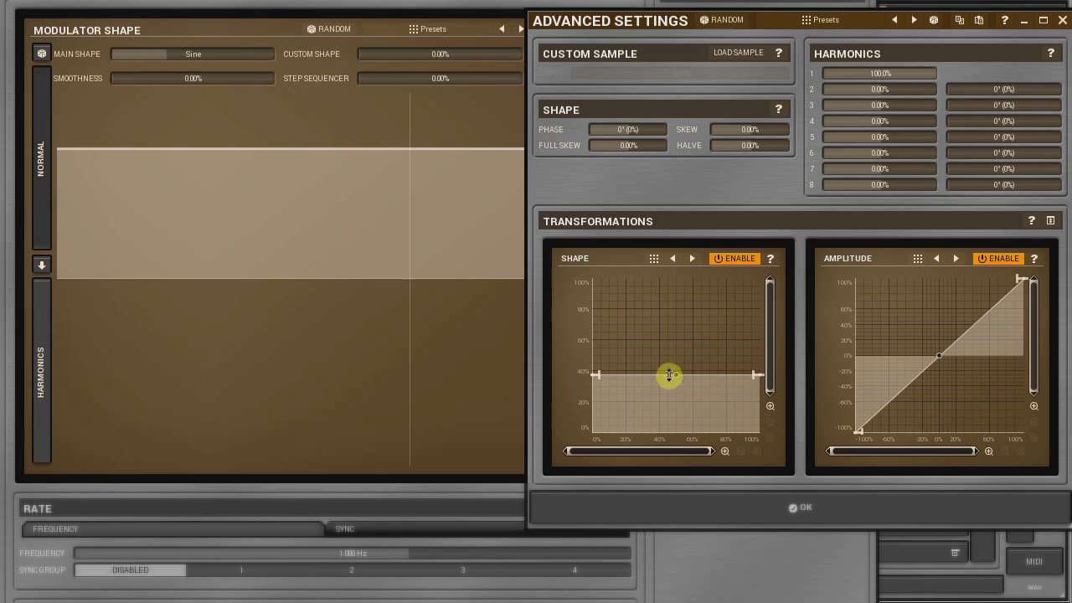
pyautogui.moveTo(596, 374); pyautogui.dragTo(618, 453)
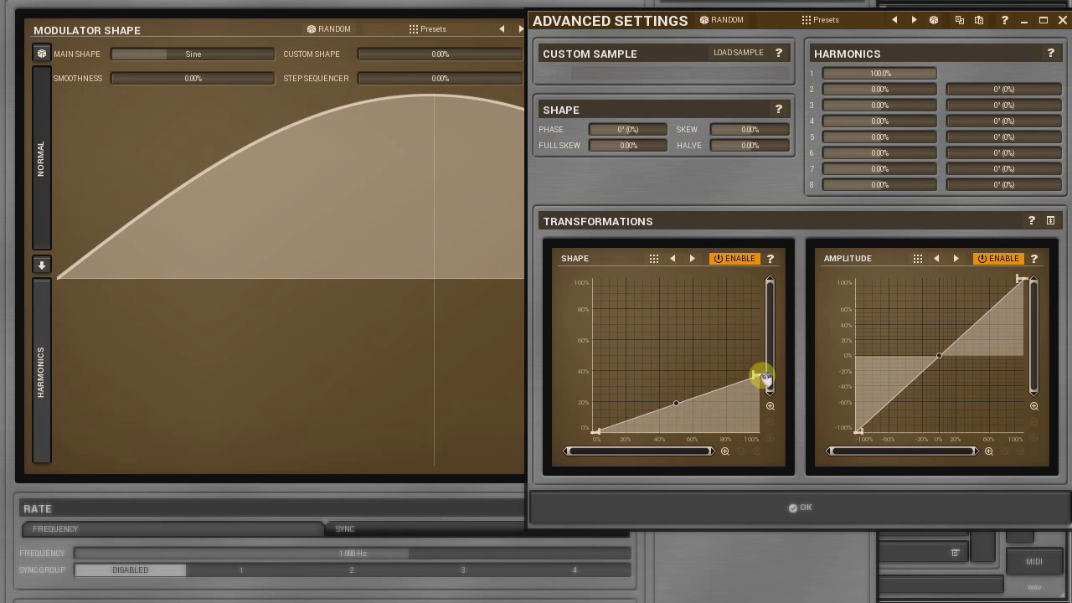
pyautogui.moveTo(758, 376); pyautogui.dragTo(762, 280)
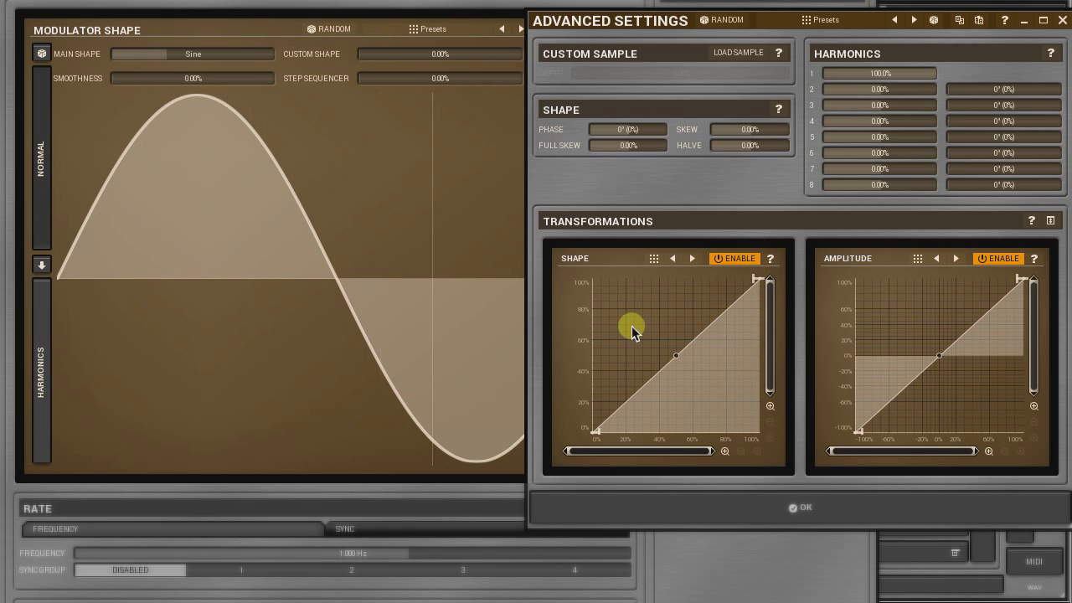
pyautogui.moveTo(632, 330); pyautogui.dragTo(659, 274)
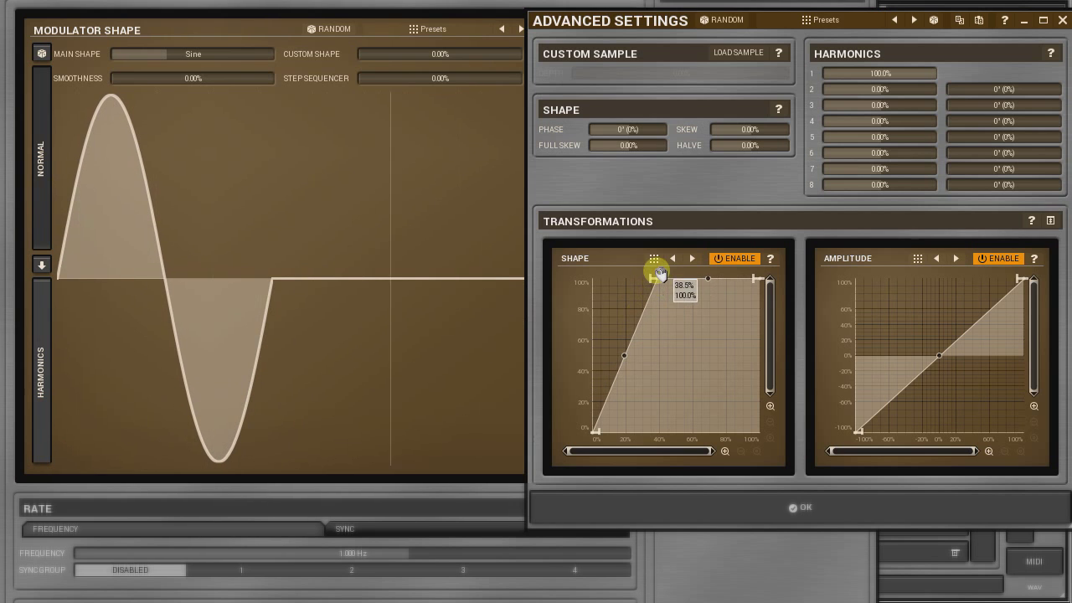
pyautogui.click(710, 504)
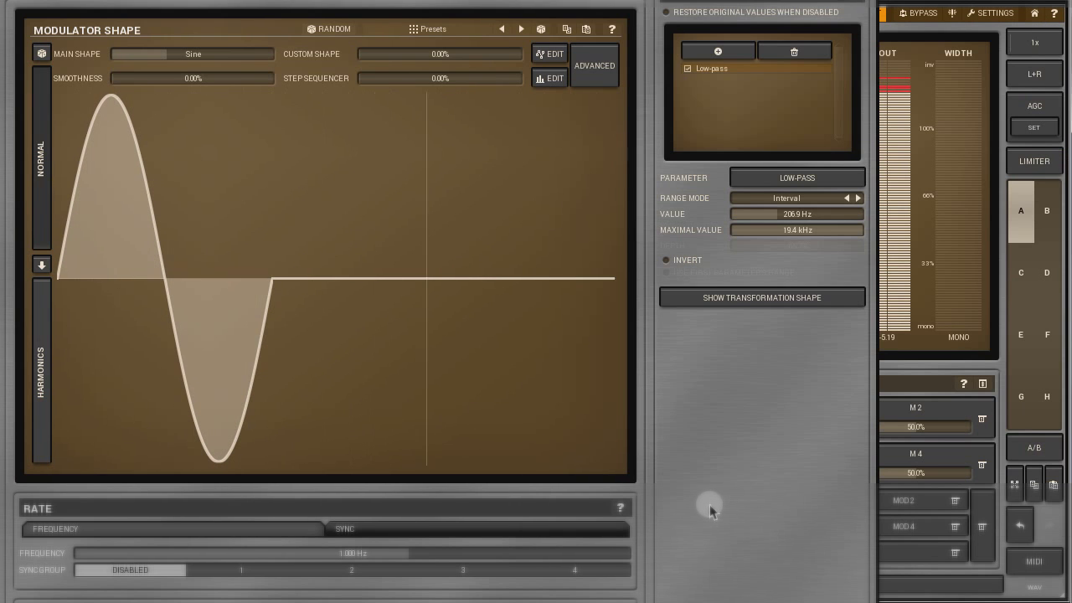
# Step: Drop the Shape curve's right end to 0% for a triangle peaking near 38%, and bend both edges
pyautogui.click(593, 67)
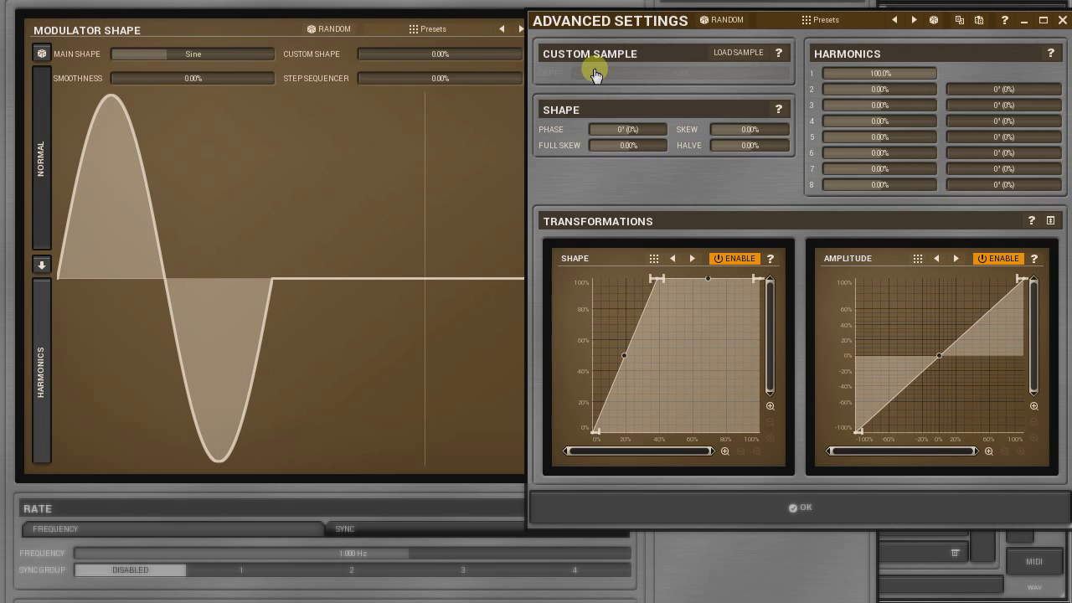
pyautogui.moveTo(656, 303); pyautogui.dragTo(660, 273)
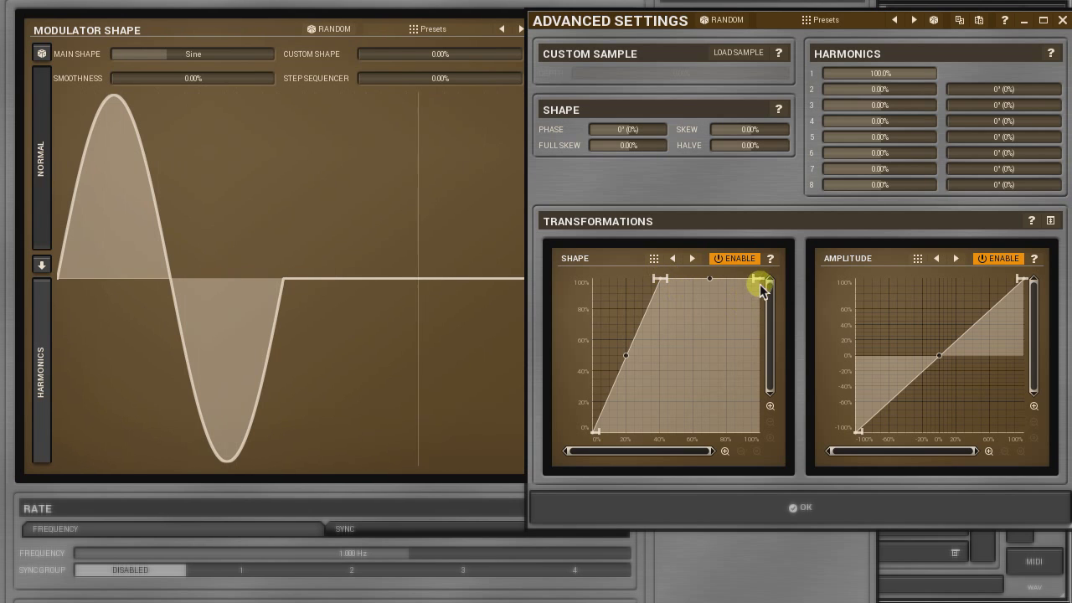
pyautogui.moveTo(762, 289); pyautogui.dragTo(756, 432)
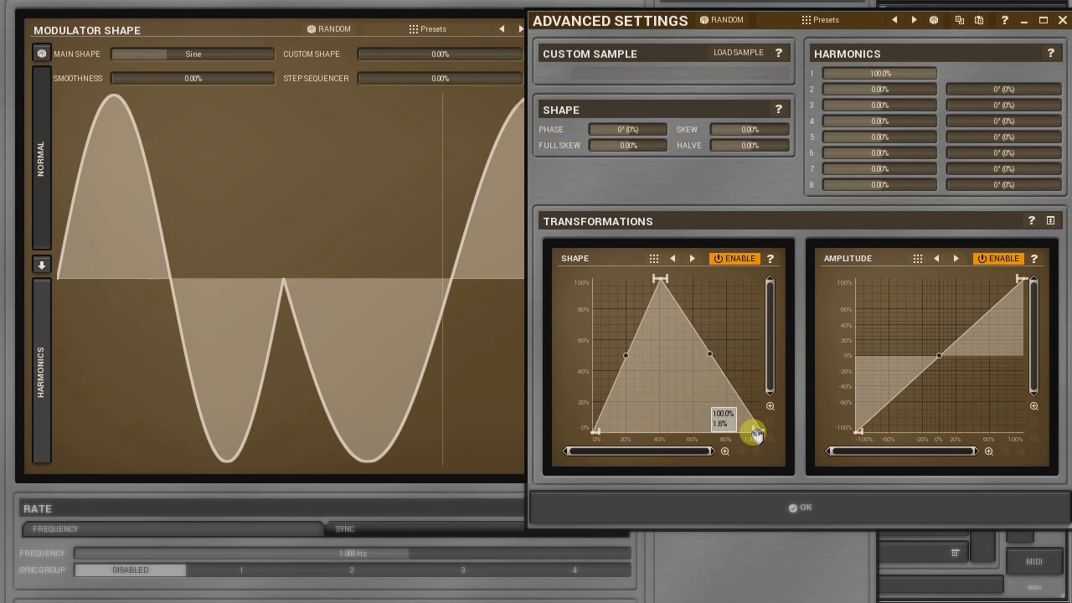
pyautogui.click(737, 507)
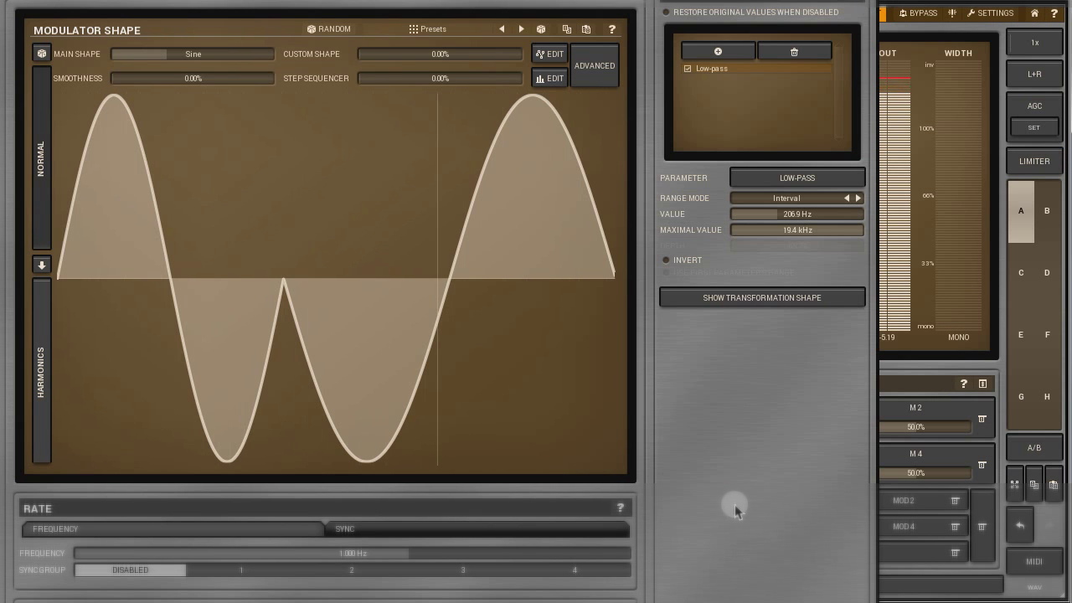
pyautogui.click(594, 66)
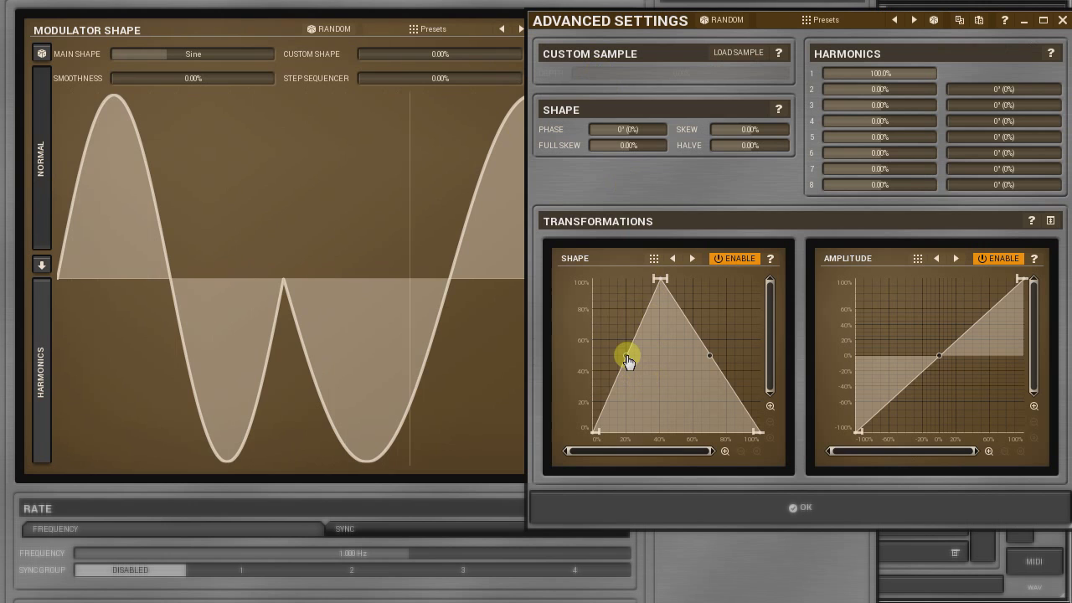
pyautogui.moveTo(628, 360)
pyautogui.mouseDown()
pyautogui.moveTo(623, 283)
pyautogui.moveTo(627, 402)
pyautogui.moveTo(627, 328)
pyautogui.moveTo(626, 342)
pyautogui.mouseUp()
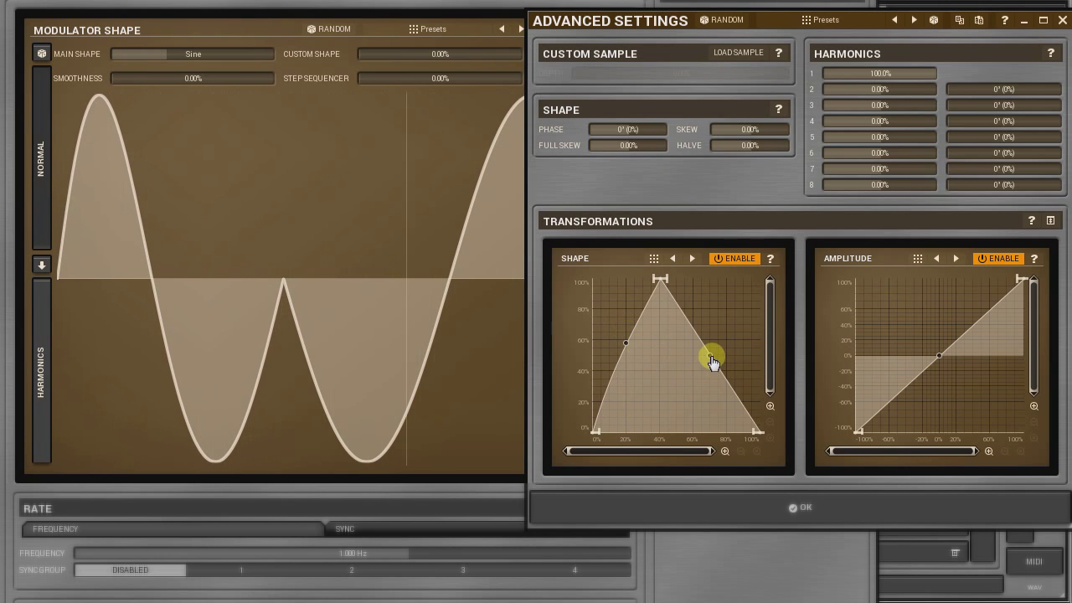
pyautogui.moveTo(712, 360)
pyautogui.mouseDown()
pyautogui.moveTo(718, 288)
pyautogui.moveTo(694, 421)
pyautogui.moveTo(700, 355)
pyautogui.mouseUp()
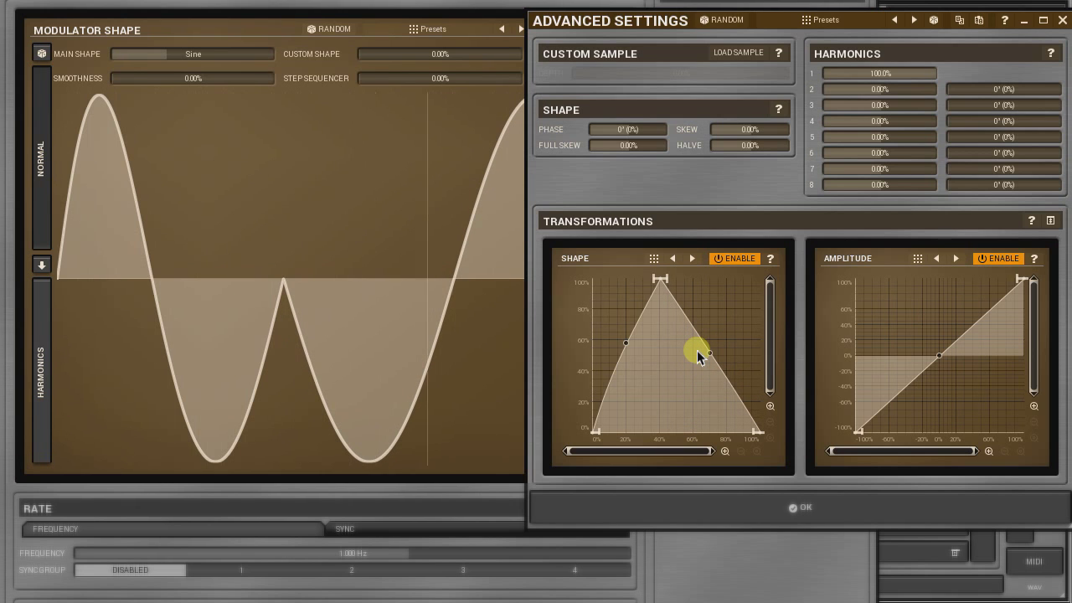
# Step: Disable the Shape transformation and reset the Amplitude curve to a rising diagonal
pyautogui.click(730, 261)
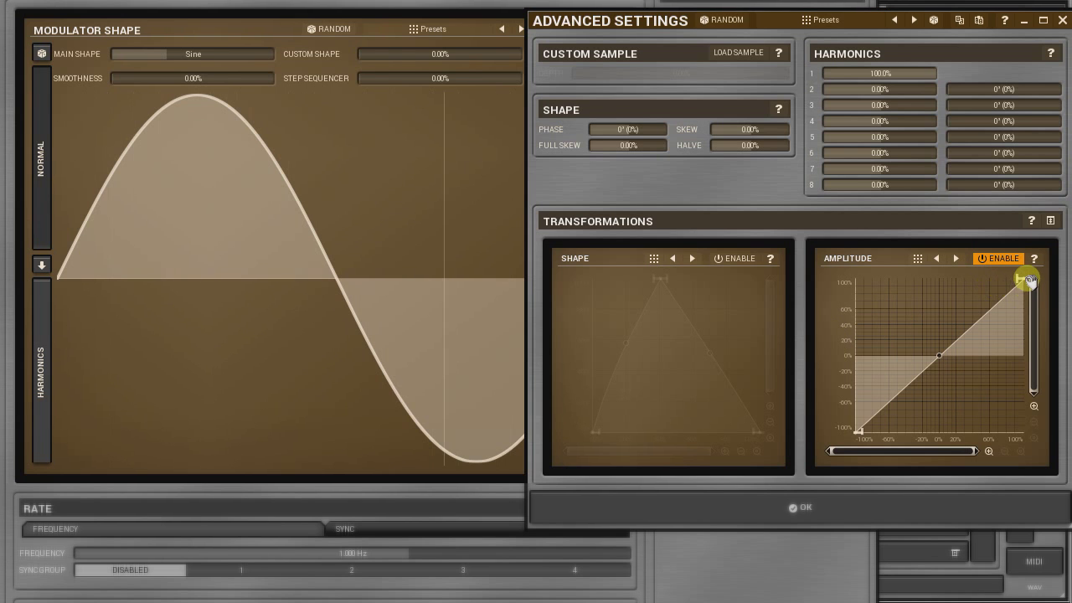
pyautogui.moveTo(1024, 281)
pyautogui.mouseDown()
pyautogui.moveTo(1028, 375)
pyautogui.moveTo(1028, 273)
pyautogui.mouseUp()
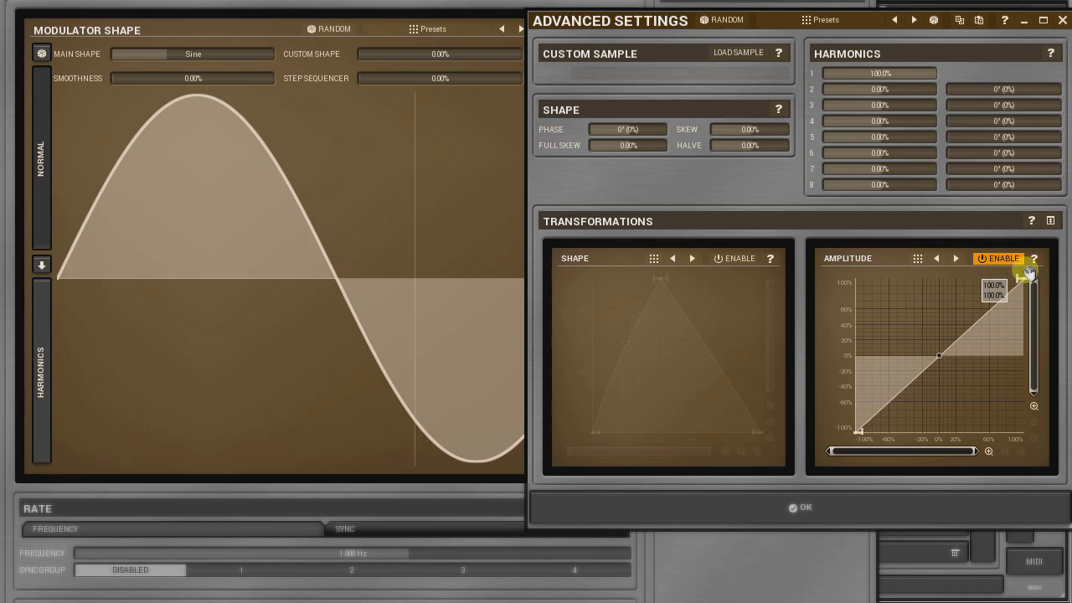
pyautogui.moveTo(856, 430); pyautogui.dragTo(856, 259)
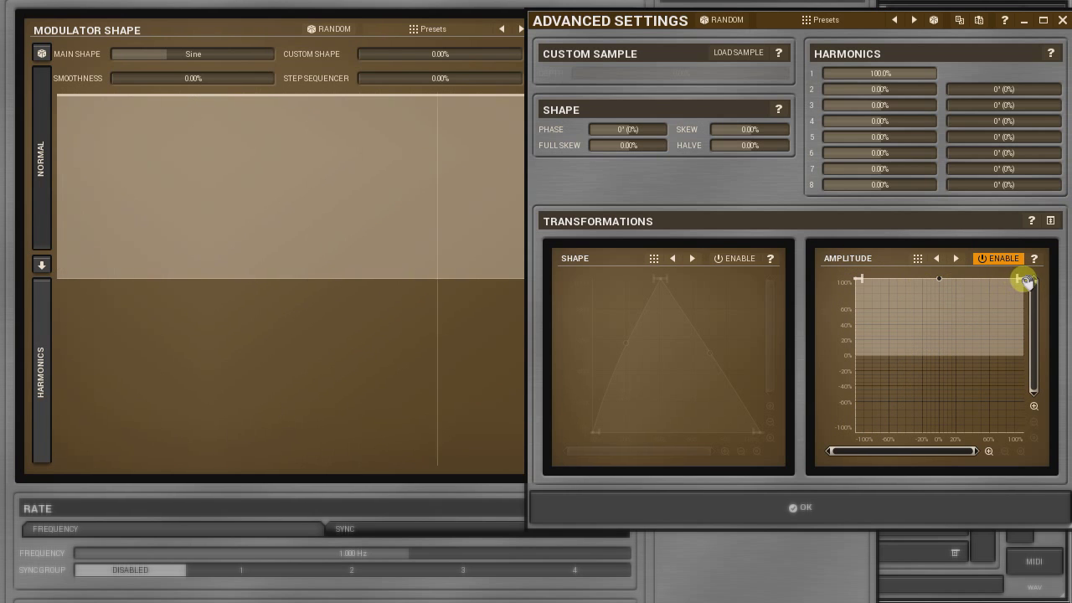
pyautogui.moveTo(1021, 277); pyautogui.dragTo(1029, 474)
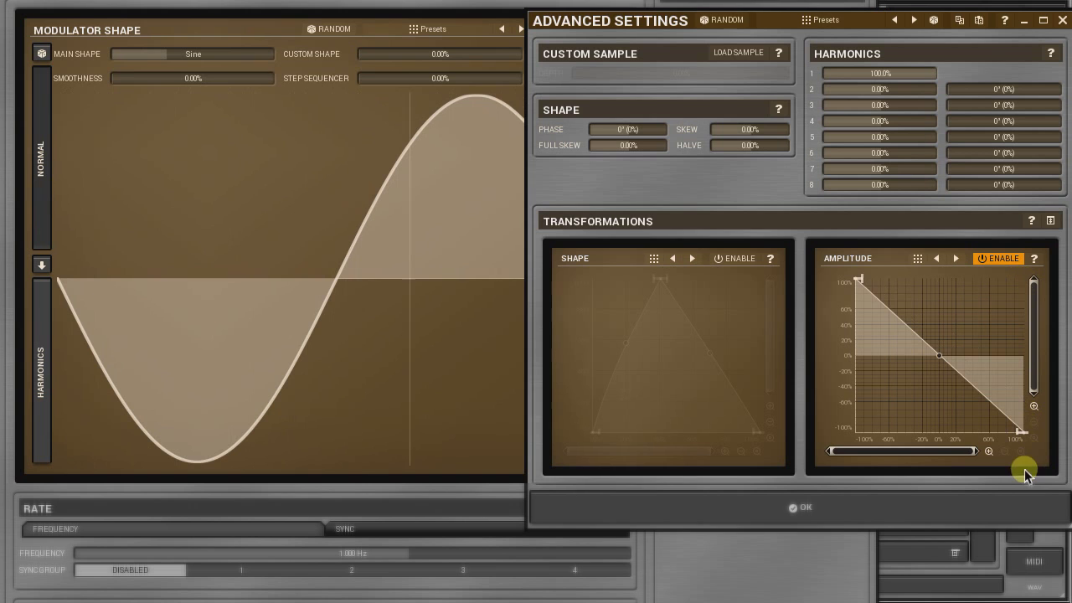
pyautogui.moveTo(860, 280); pyautogui.dragTo(904, 433)
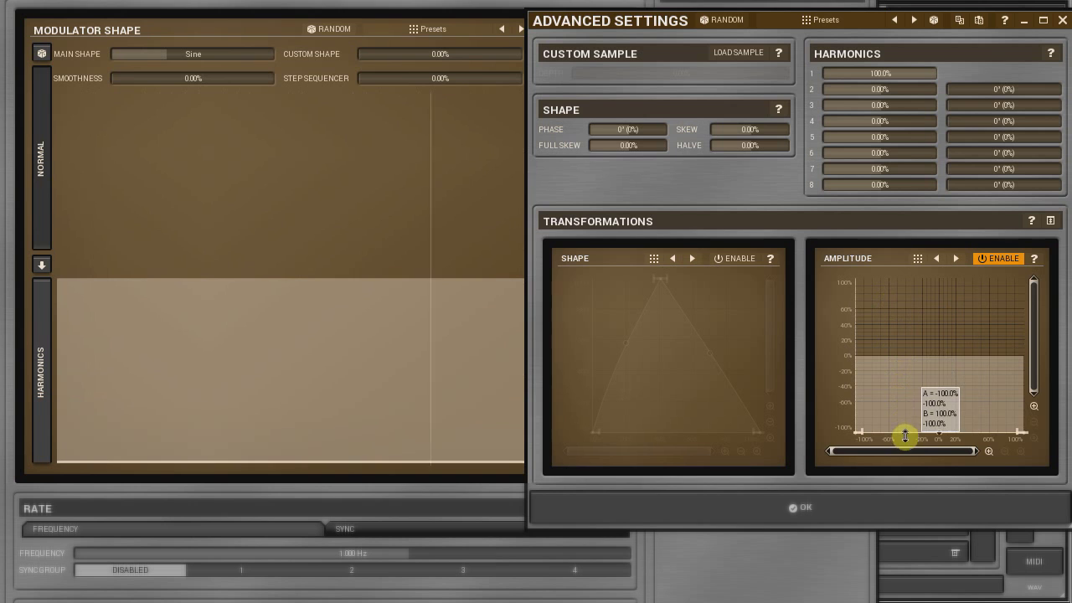
pyautogui.moveTo(1024, 433); pyautogui.dragTo(1022, 251)
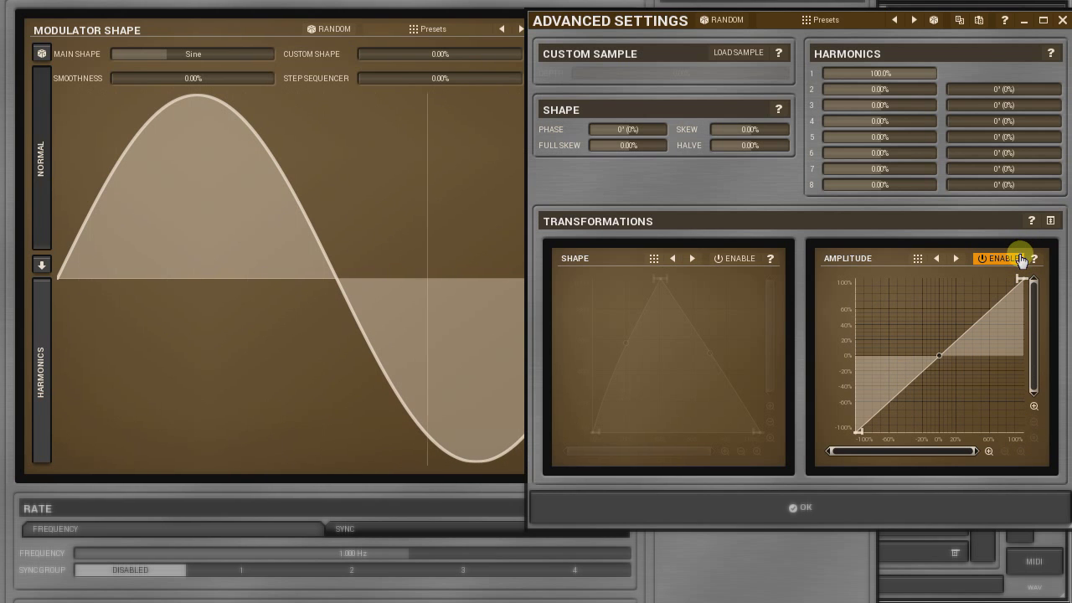
# Step: Add five peak and trough points to the Amplitude curve, forming a zigzag
pyautogui.click(879, 308)
pyautogui.click(910, 351)
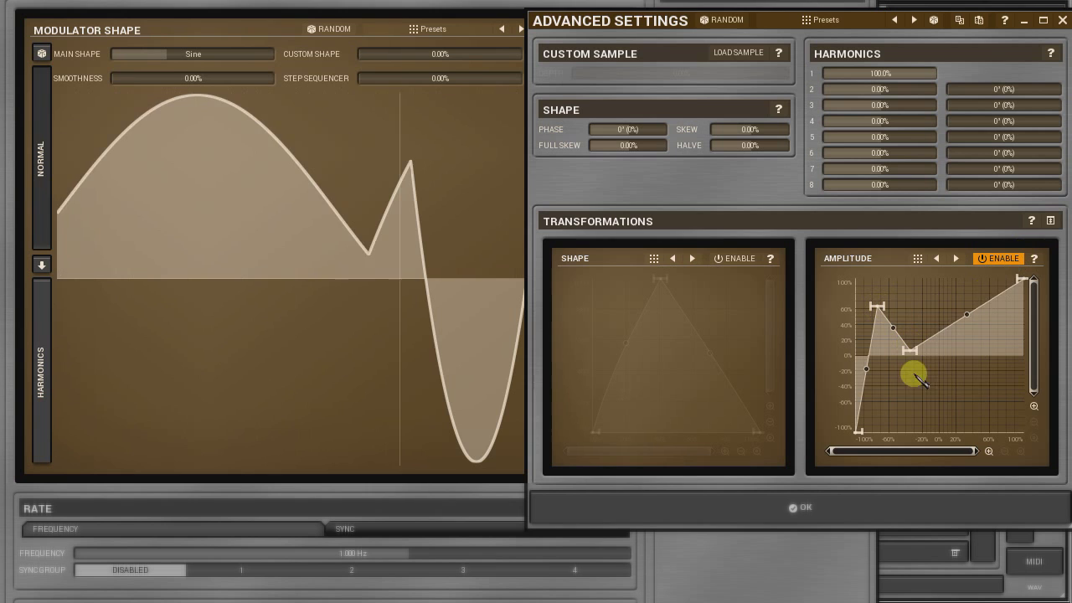
pyautogui.click(930, 413)
pyautogui.click(998, 363)
pyautogui.click(959, 293)
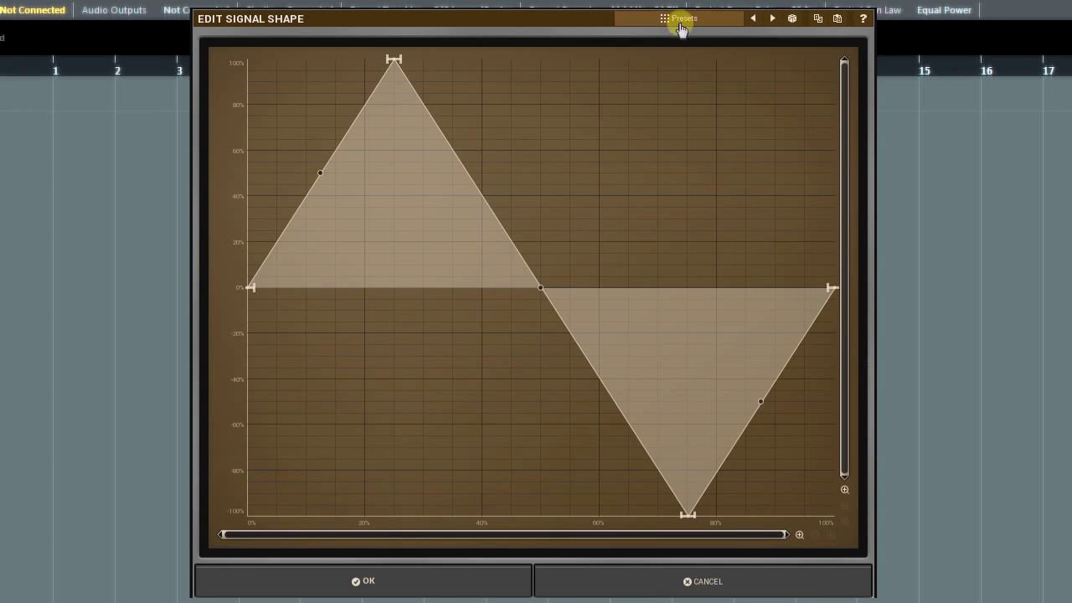
# Step: Close the signal shape, step sequencer and advanced settings editors, confirming each with OK
pyautogui.click(680, 19)
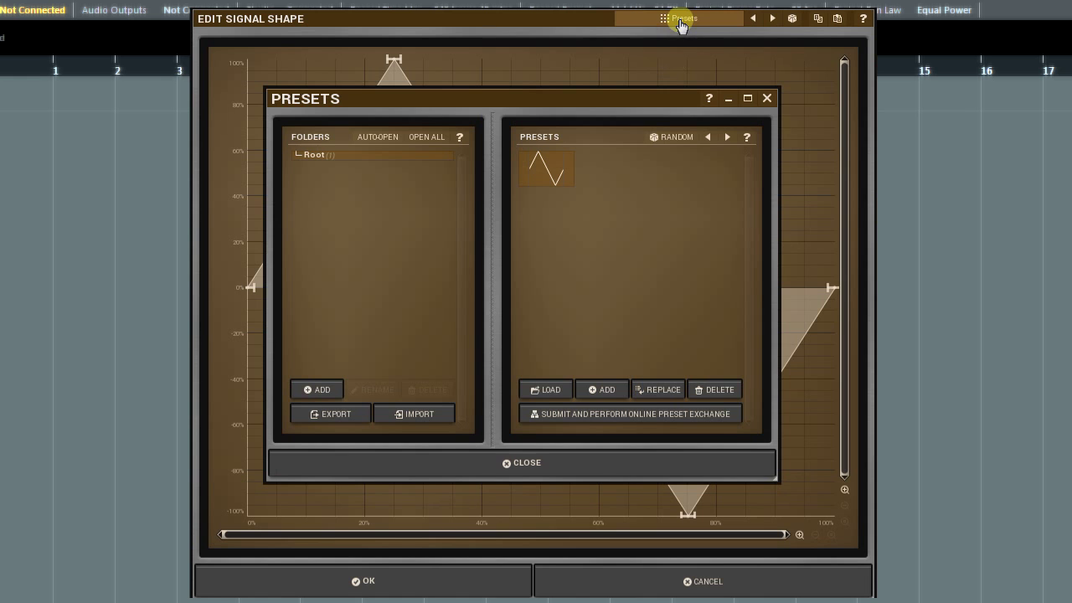
pyautogui.click(579, 462)
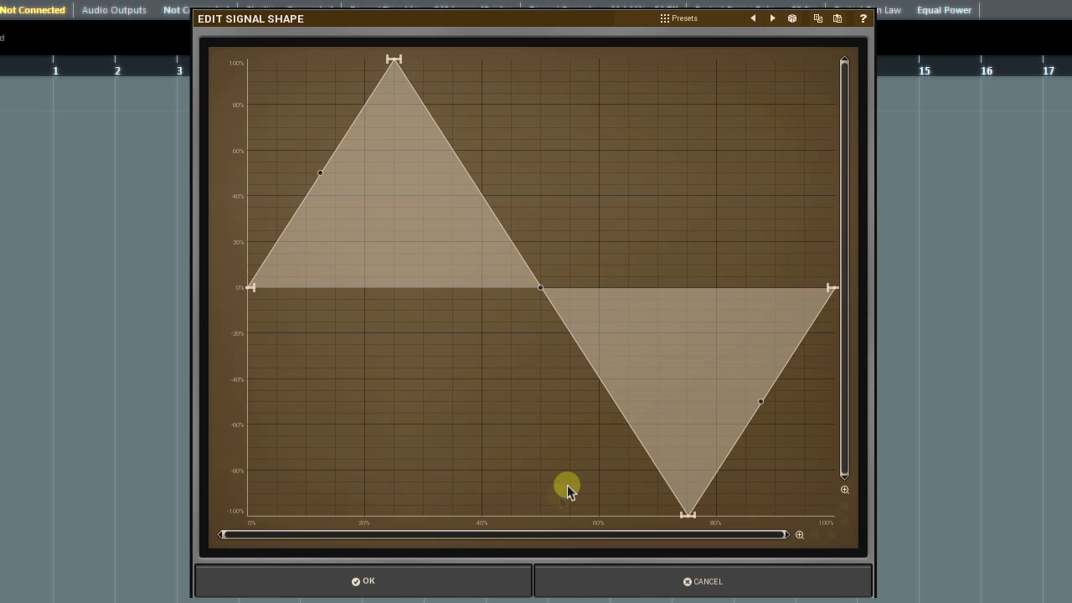
pyautogui.click(497, 584)
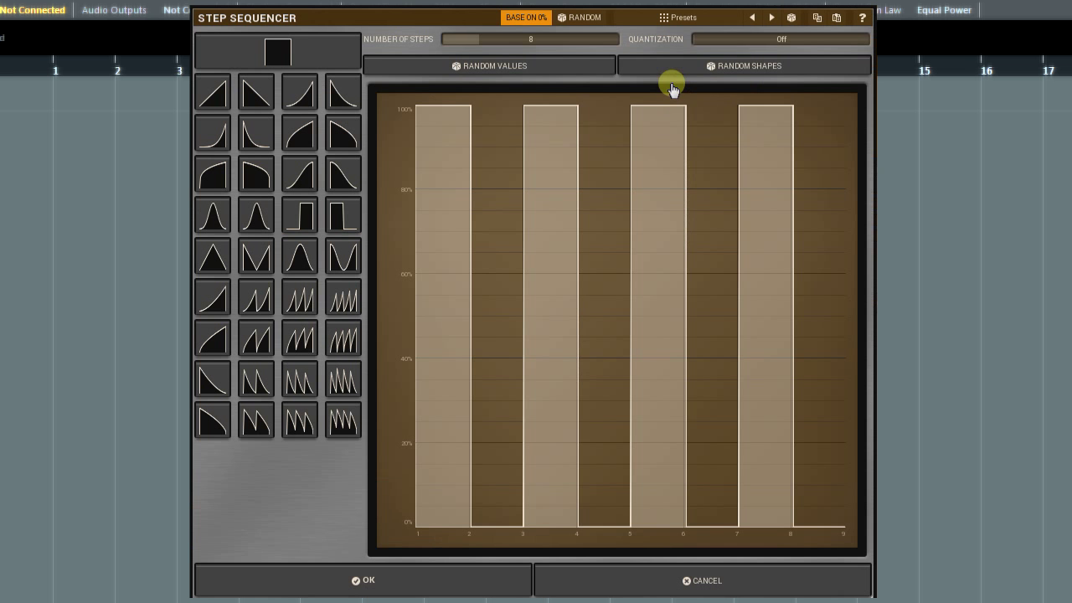
pyautogui.click(659, 20)
pyautogui.click(470, 488)
pyautogui.click(453, 585)
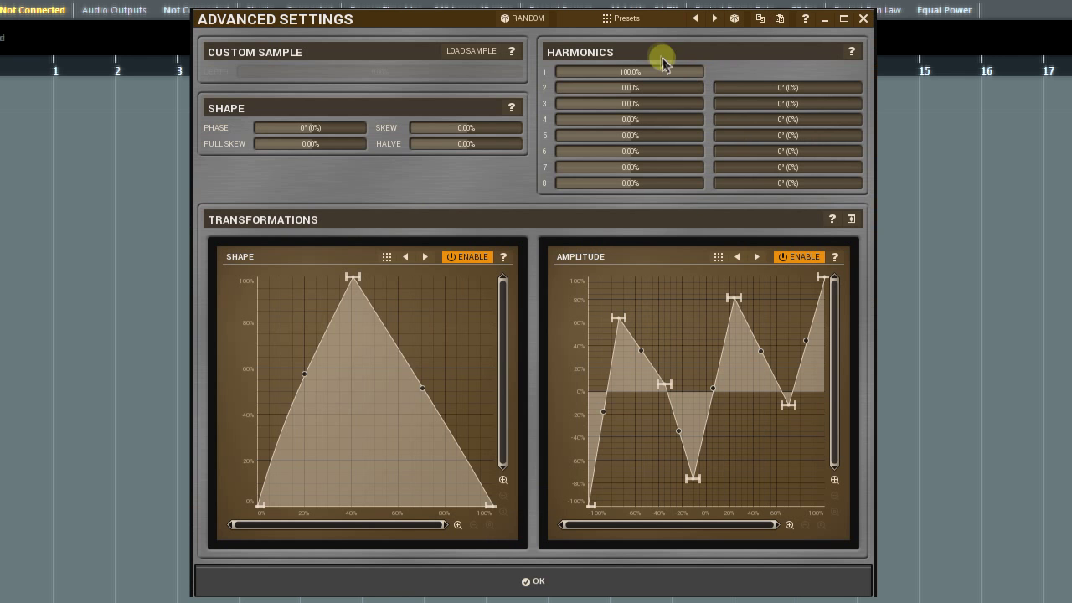
pyautogui.click(635, 25)
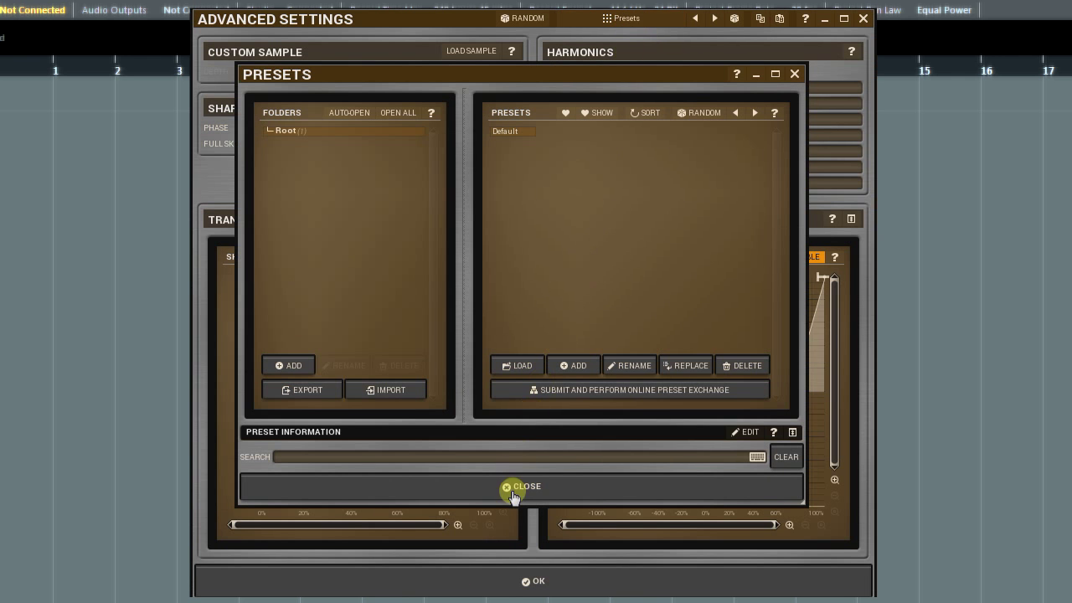
pyautogui.click(510, 488)
pyautogui.click(503, 583)
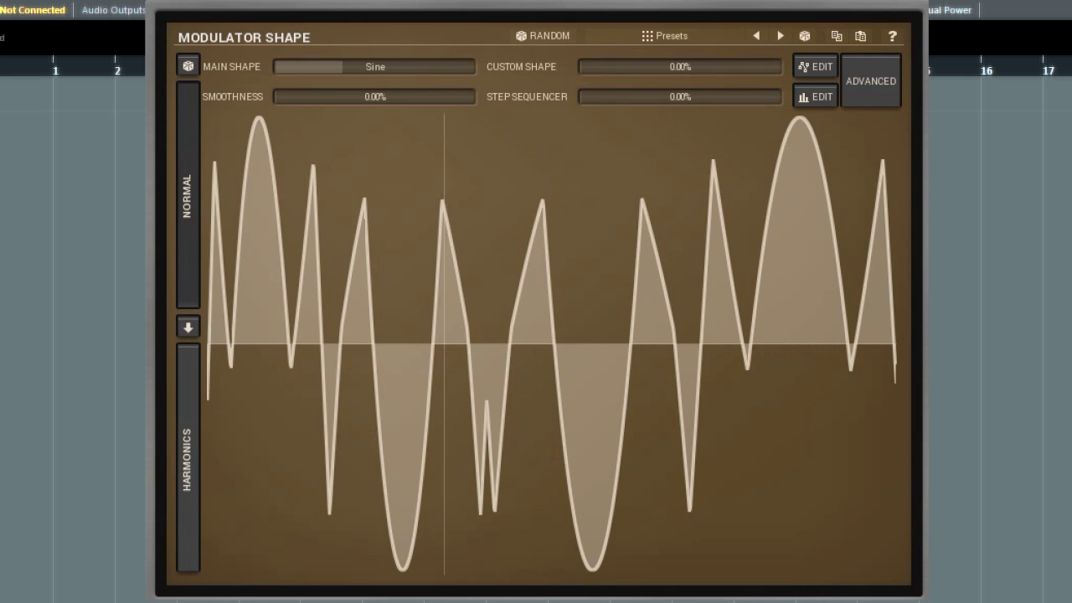